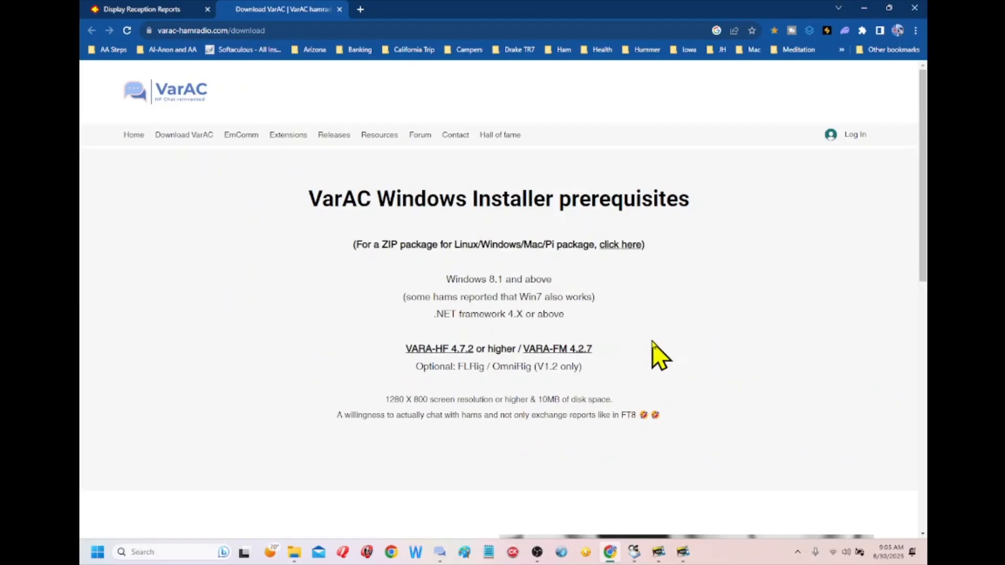
# - Review the VarAC Windows installer prerequisites and the download form on the VarAC website, and minimize the browser
pyautogui.scroll(-10, 655, 348)
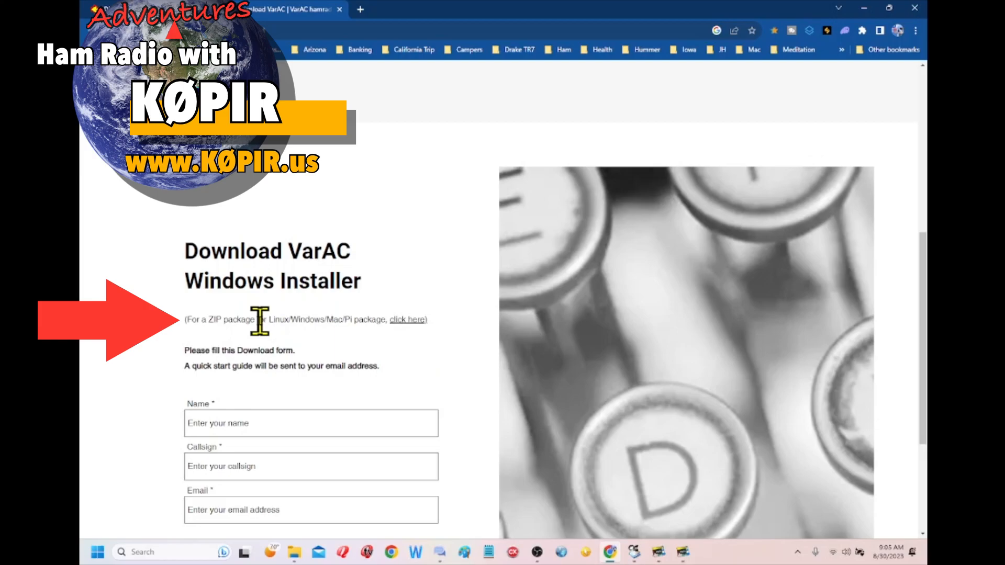
pyautogui.scroll(-3, 460, 369)
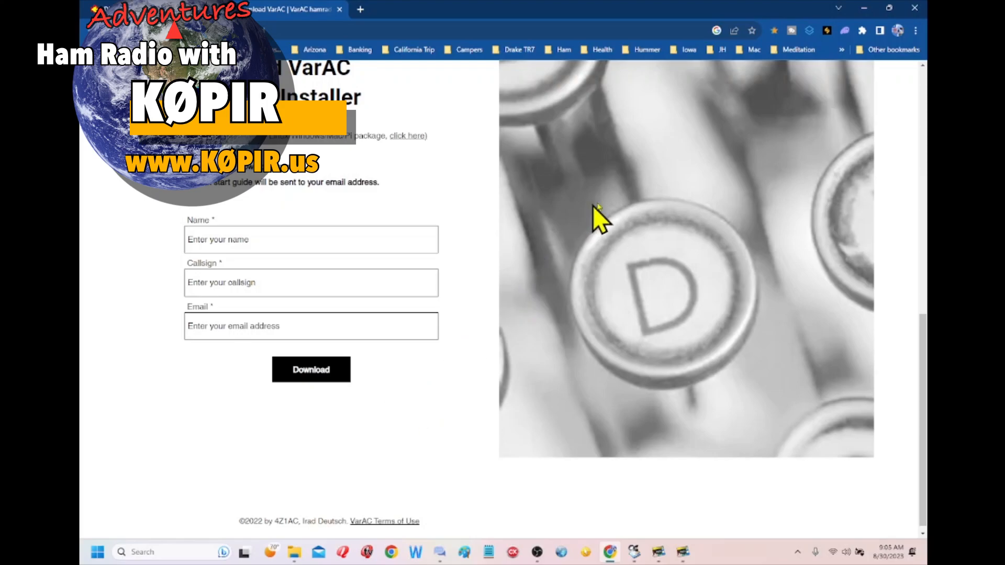
pyautogui.click(864, 9)
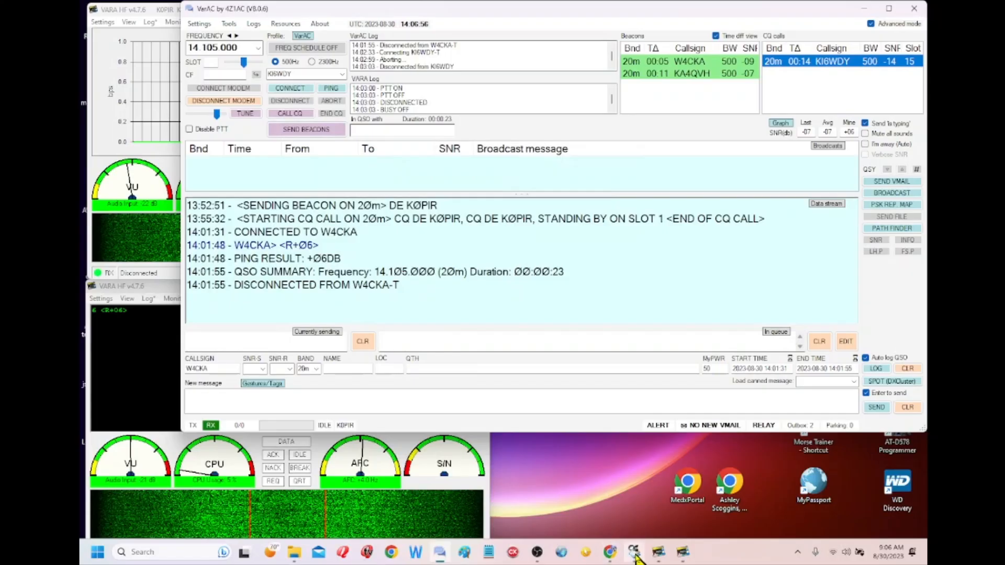
# - Examine the reception reports map on the PSK Reporter page in the browser, and return to VarAC
pyautogui.moveTo(636, 553)
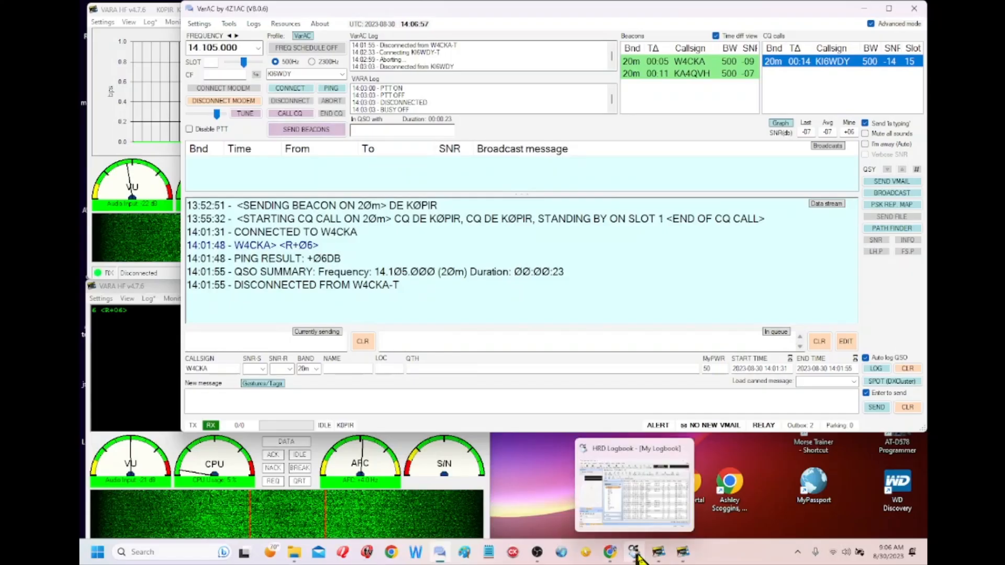
pyautogui.click(611, 554)
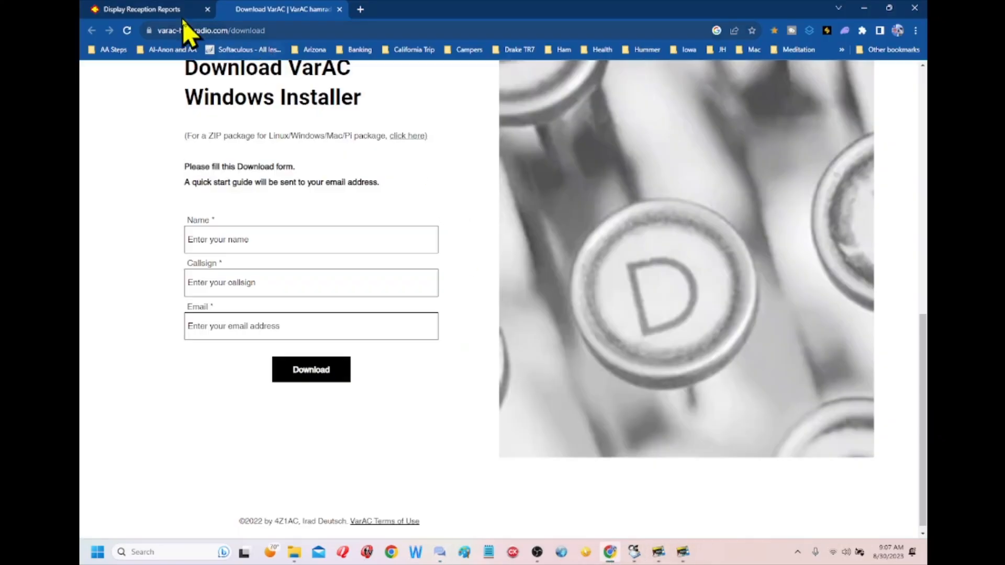
pyautogui.click(174, 12)
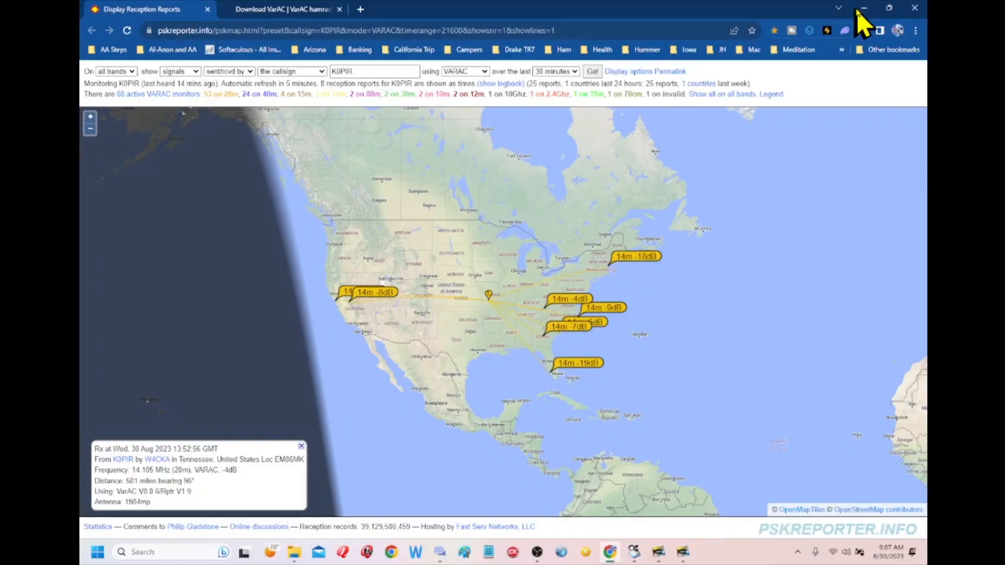
pyautogui.click(863, 8)
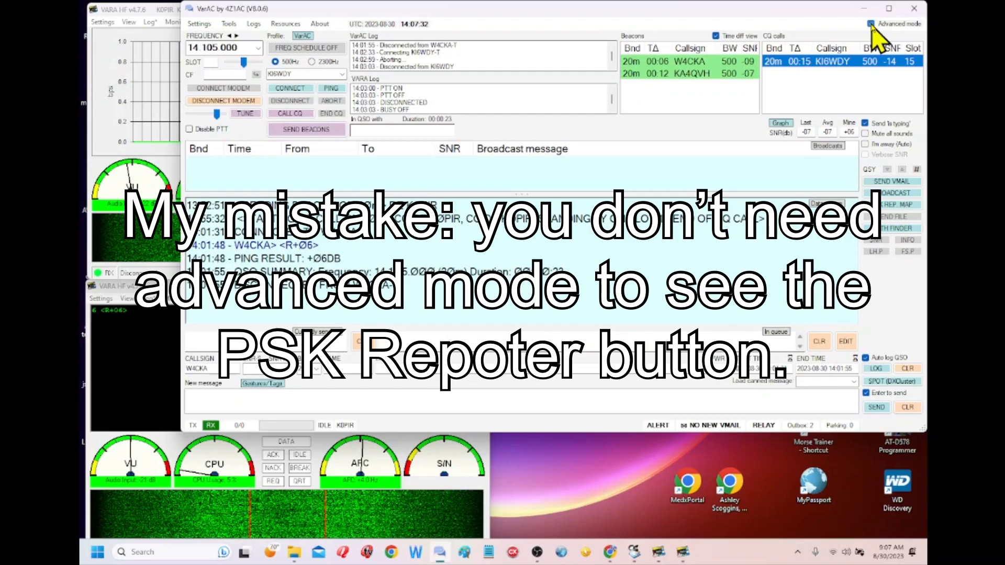
# - Turn Advanced mode off to compare the available VarAC controls, and turn it back on
pyautogui.click(870, 24)
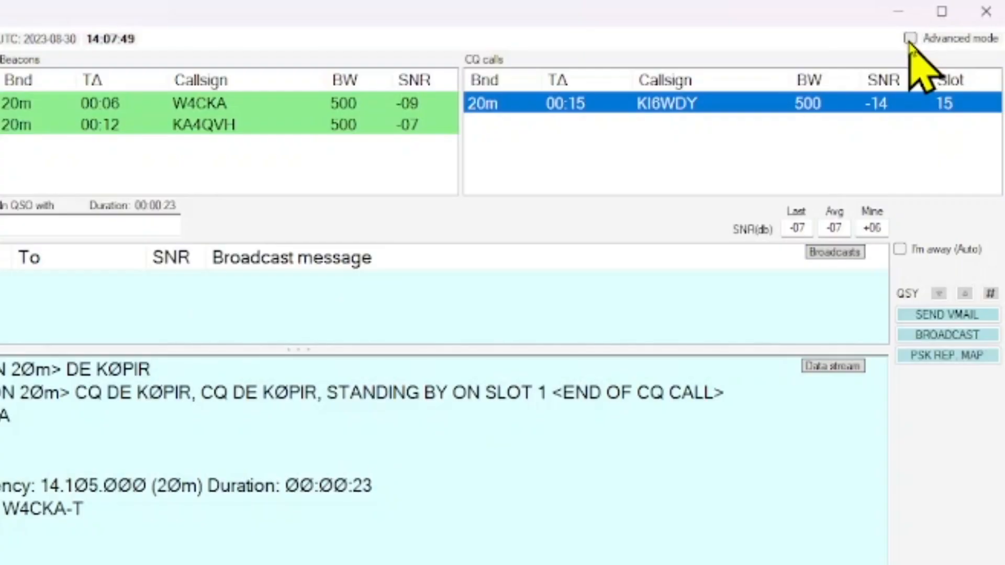
pyautogui.click(910, 38)
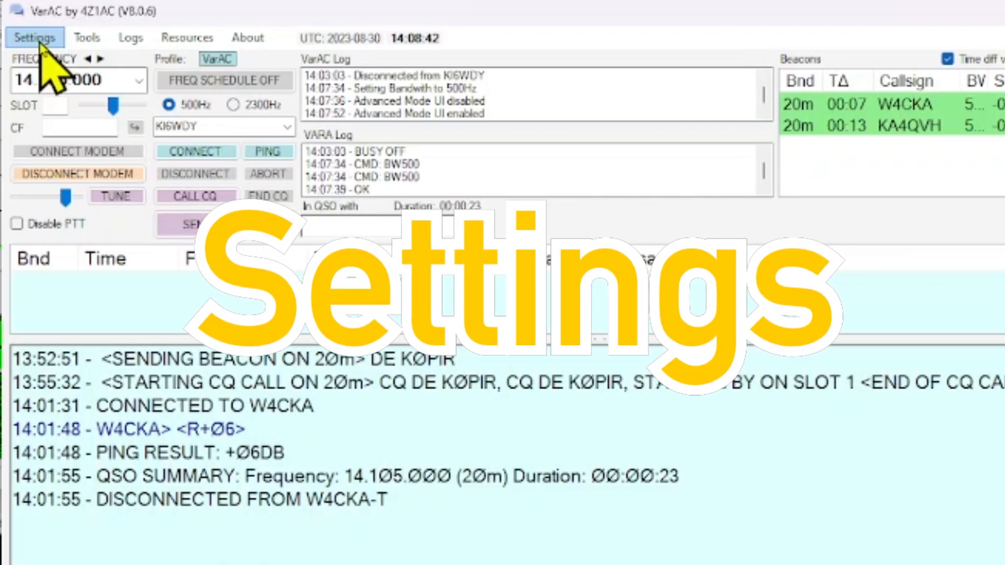
# - Review the station details in My Information, including callsign, location, rig, power and antenna, and save them
pyautogui.click(42, 45)
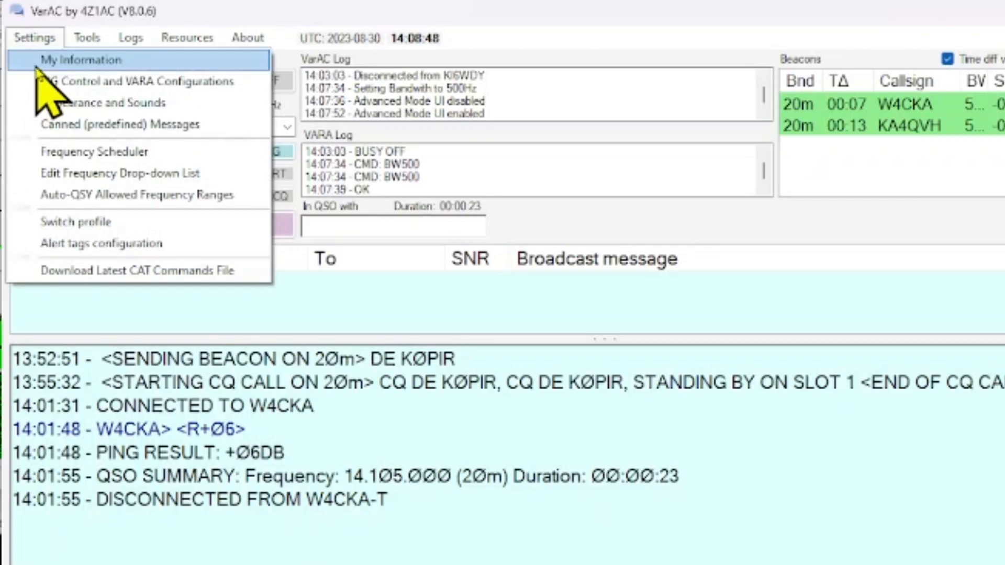
pyautogui.click(37, 62)
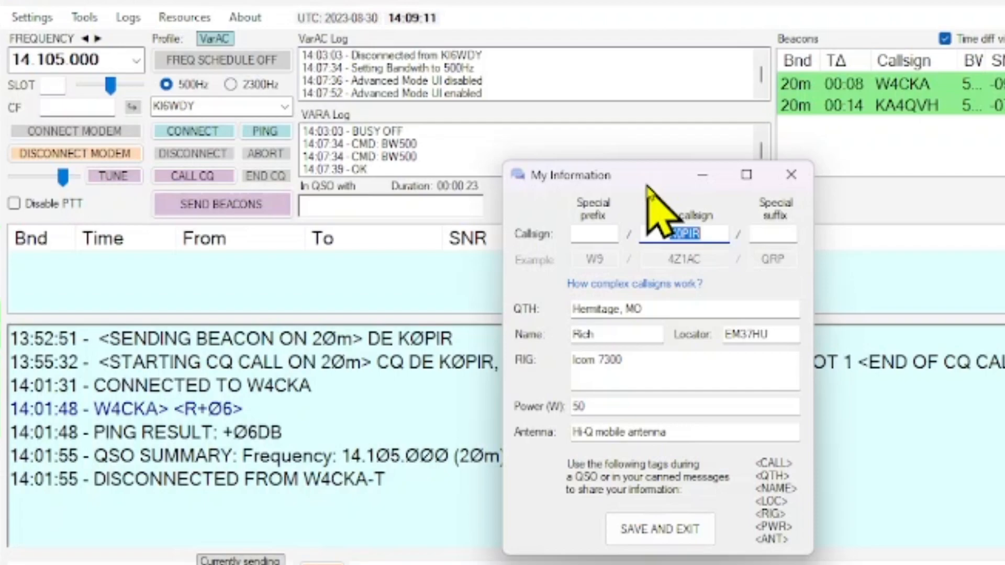
pyautogui.click(675, 529)
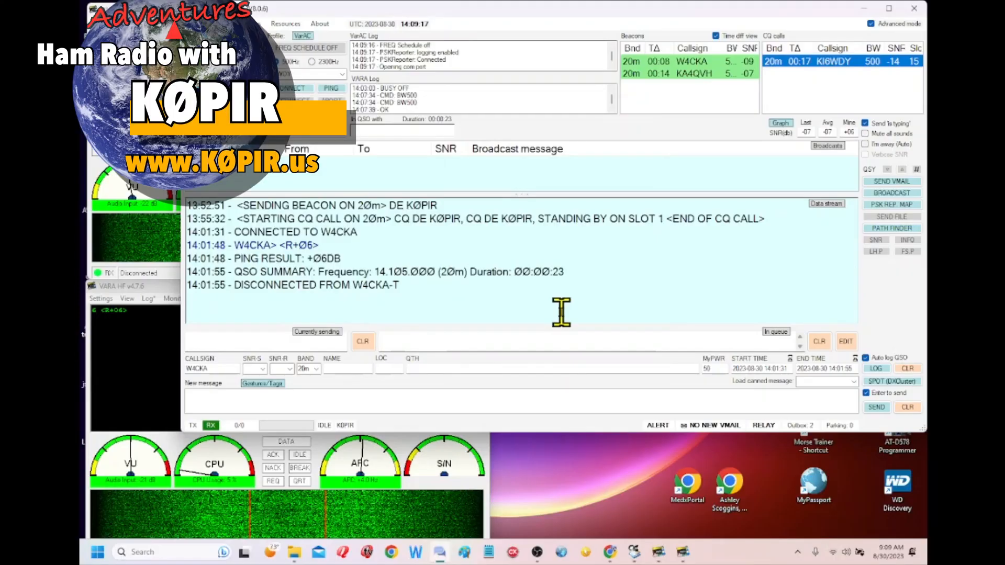
# - Return to the VarAC download page in the browser, and select the VarAC folder on Local Disk (C:) in File Explorer
pyautogui.click(609, 553)
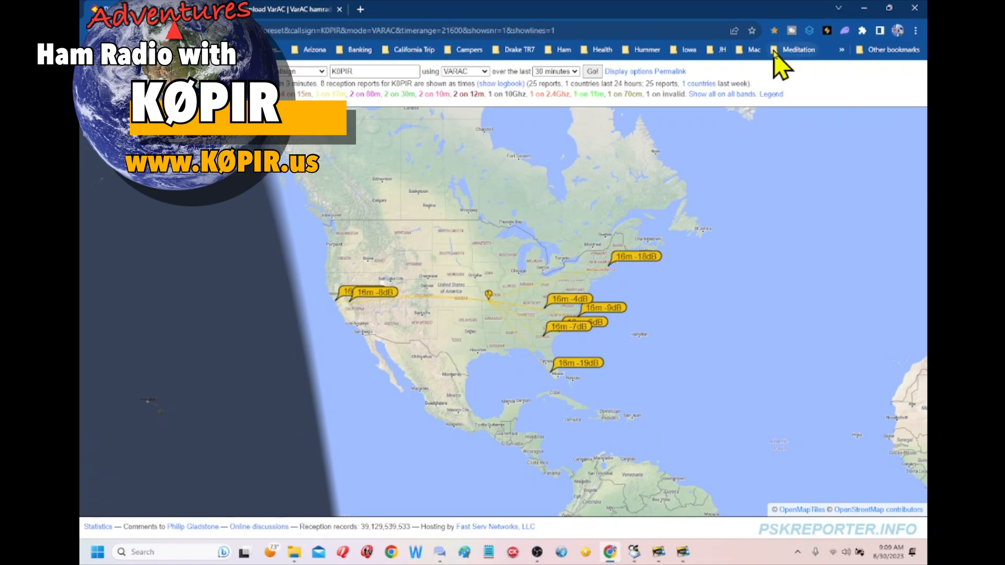
pyautogui.click(308, 11)
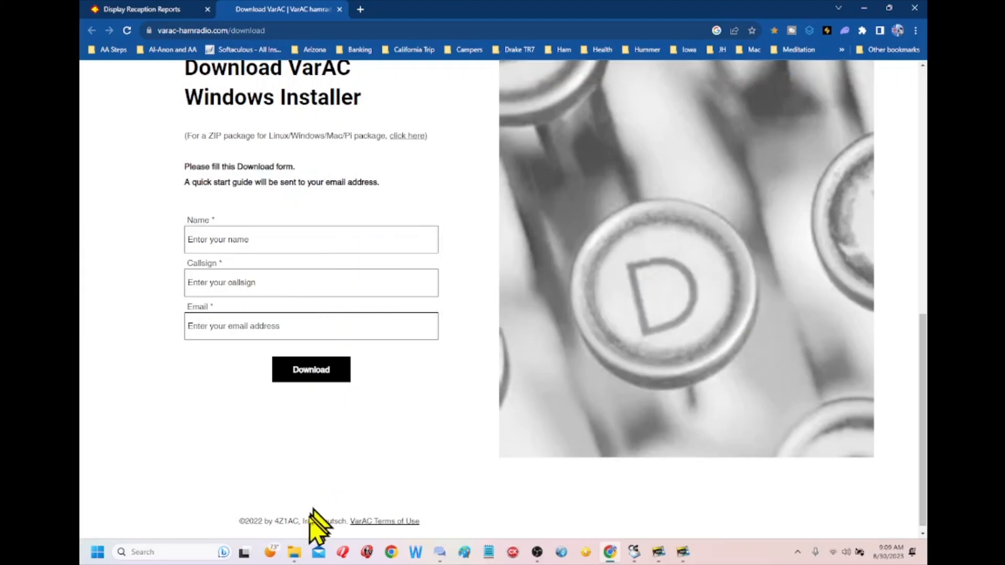
pyautogui.click(294, 556)
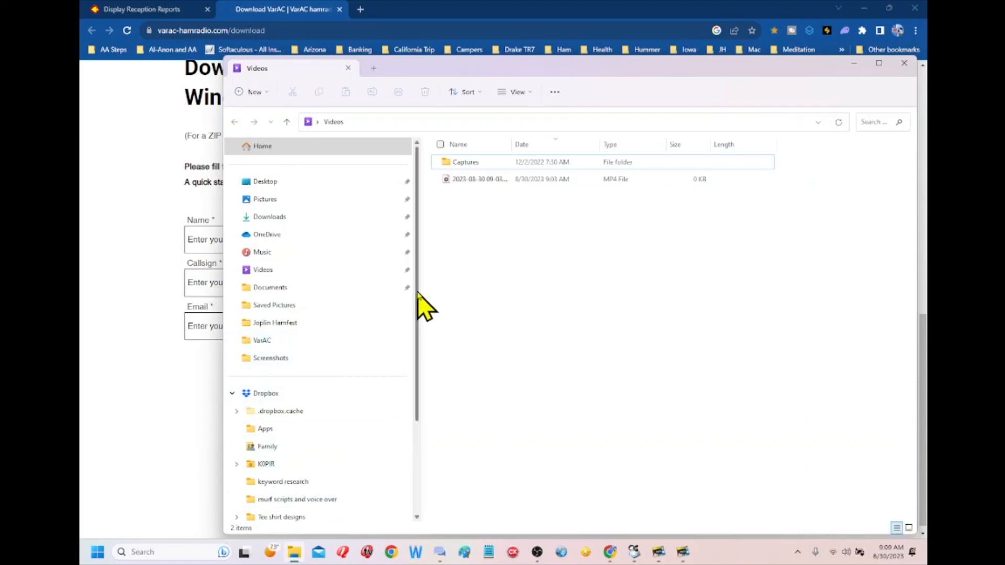
pyautogui.scroll(-1, 417, 314)
pyautogui.scroll(-1, 421, 361)
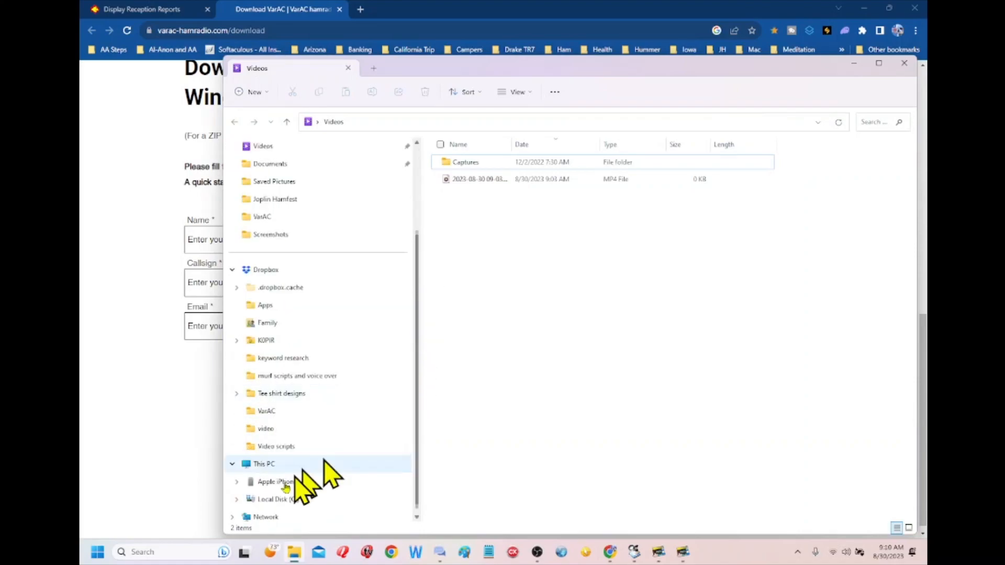
pyautogui.click(288, 500)
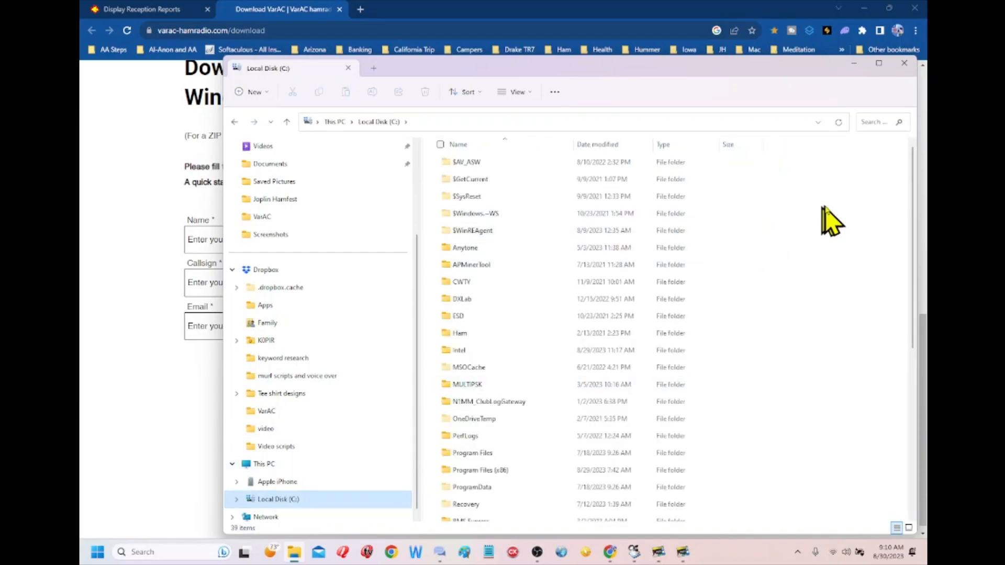
pyautogui.scroll(-1, 914, 214)
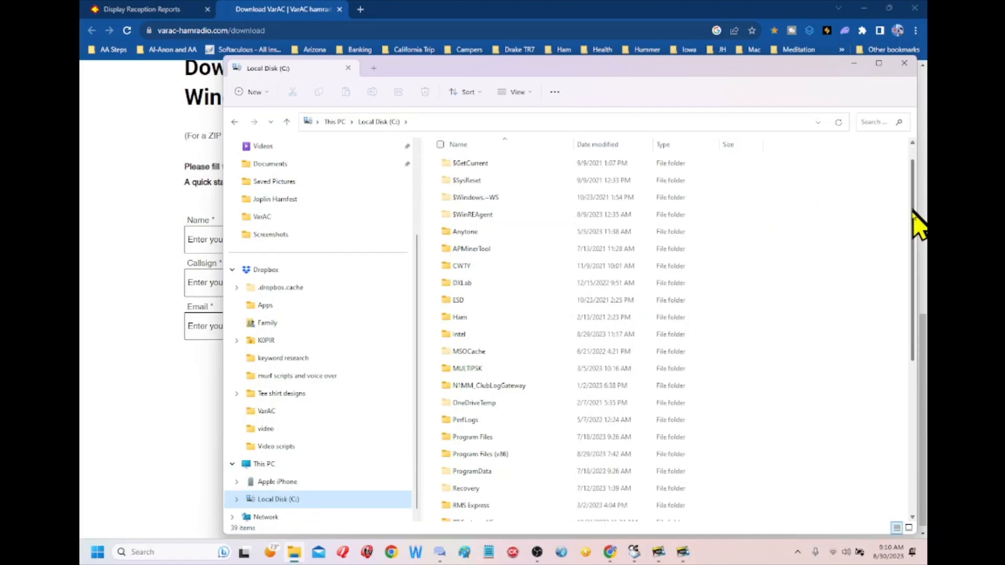
pyautogui.moveTo(913, 213); pyautogui.dragTo(911, 324)
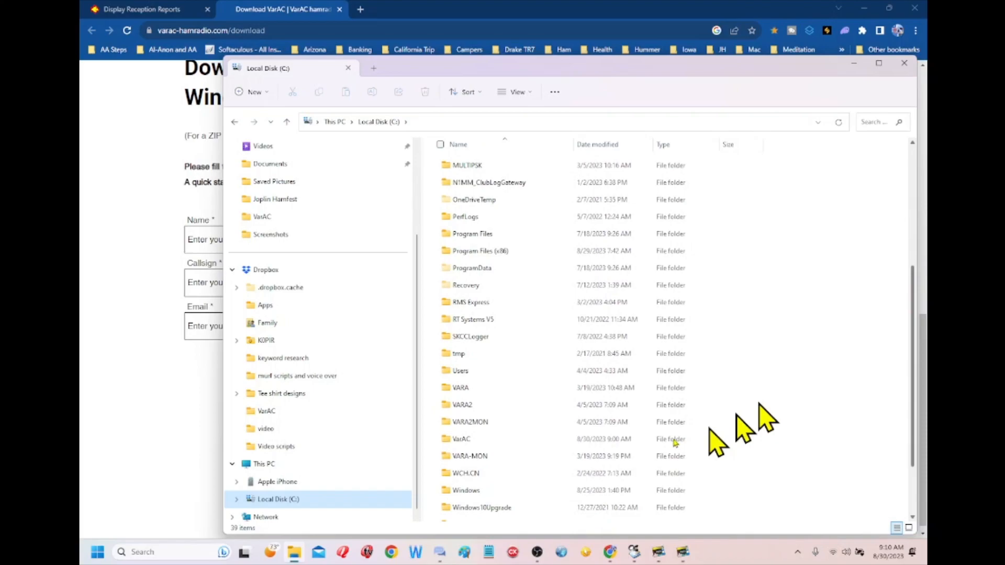
pyautogui.click(447, 442)
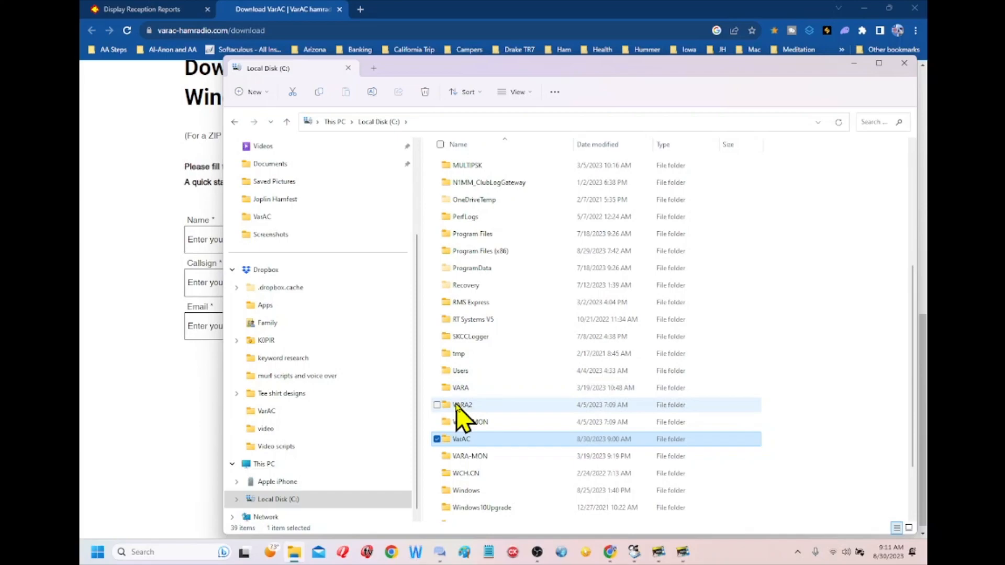
# - Minimize the browser and the File Explorer window to return to VarAC
pyautogui.moveTo(457, 410)
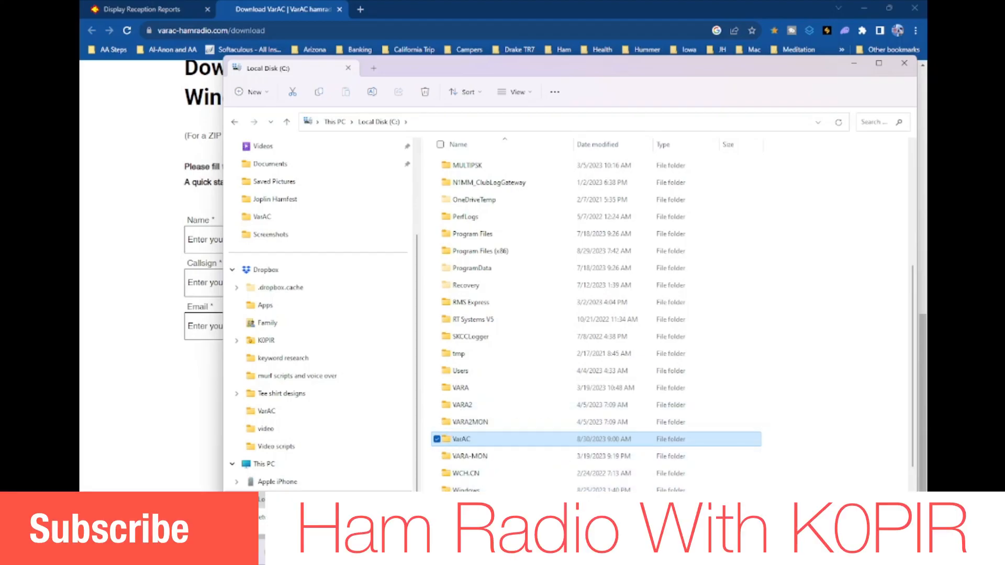
pyautogui.moveTo(682, 553)
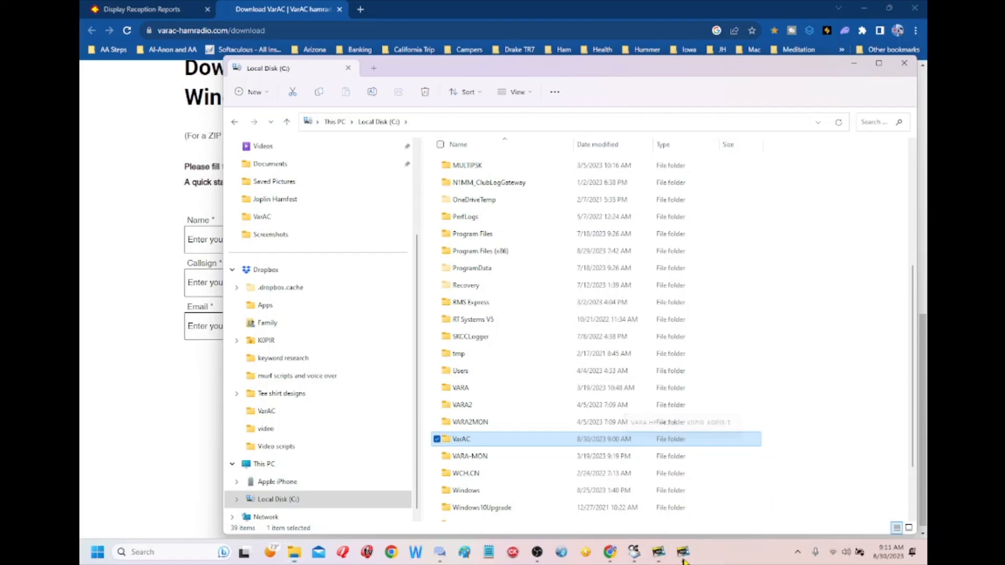
pyautogui.click(661, 556)
pyautogui.click(658, 556)
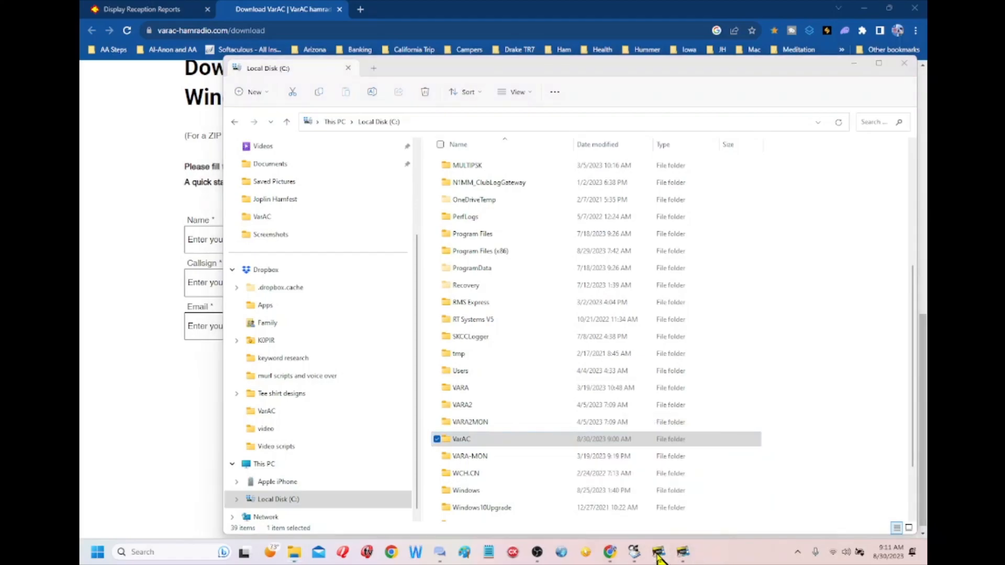
pyautogui.click(861, 16)
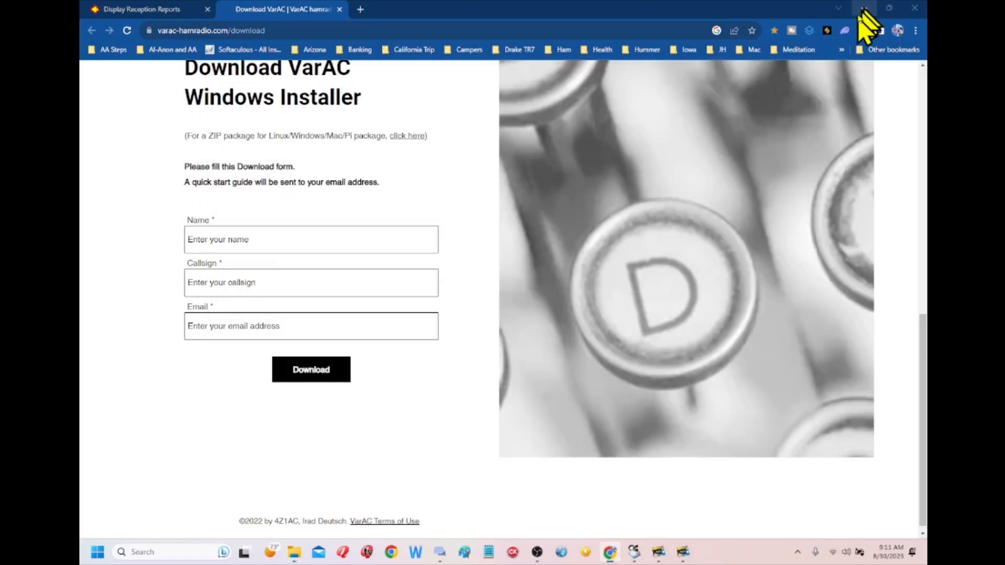
pyautogui.click(862, 9)
pyautogui.click(775, 66)
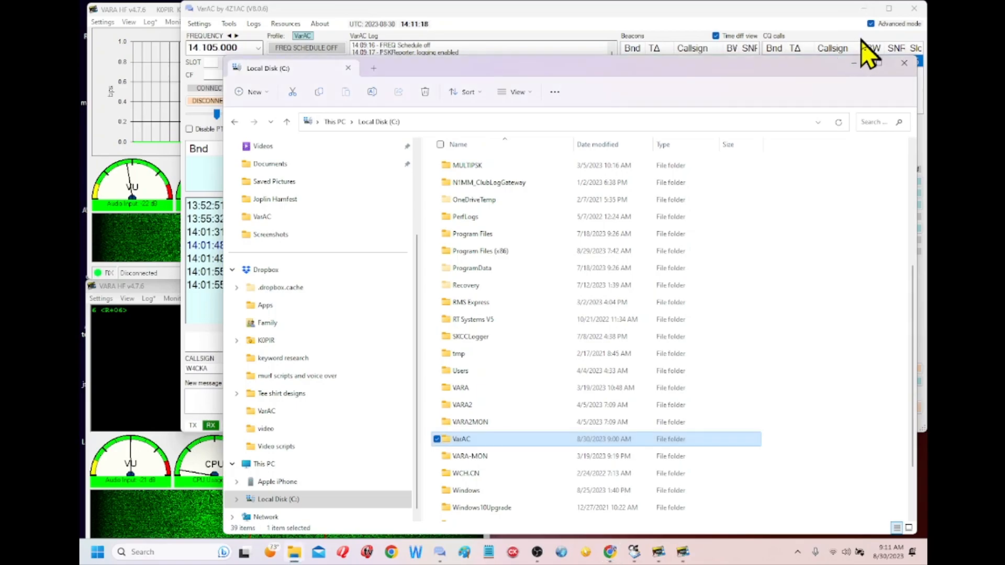
pyautogui.click(853, 63)
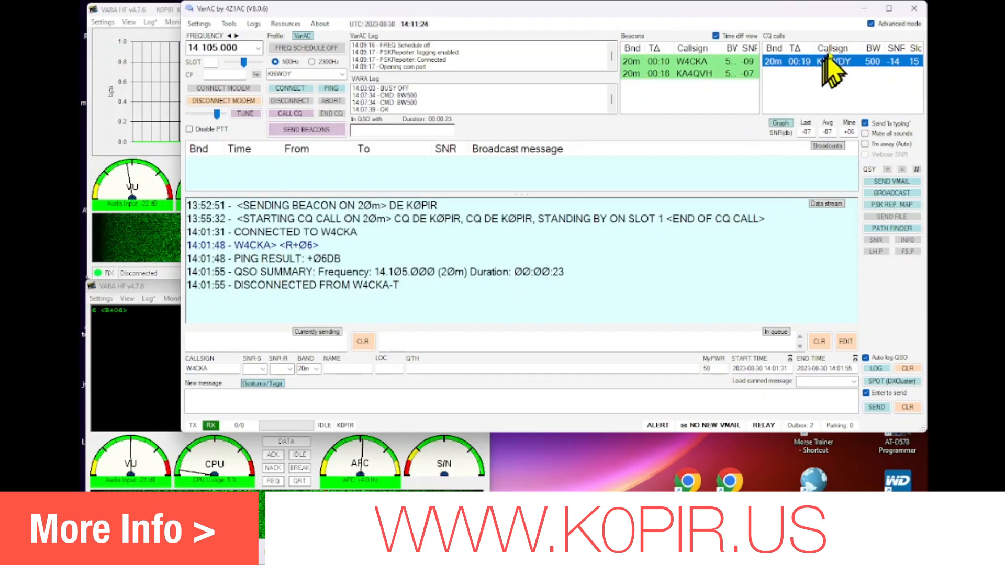
# - Minimize VarAC to view the two VARA HF modem windows, and restore VarAC
pyautogui.click(864, 9)
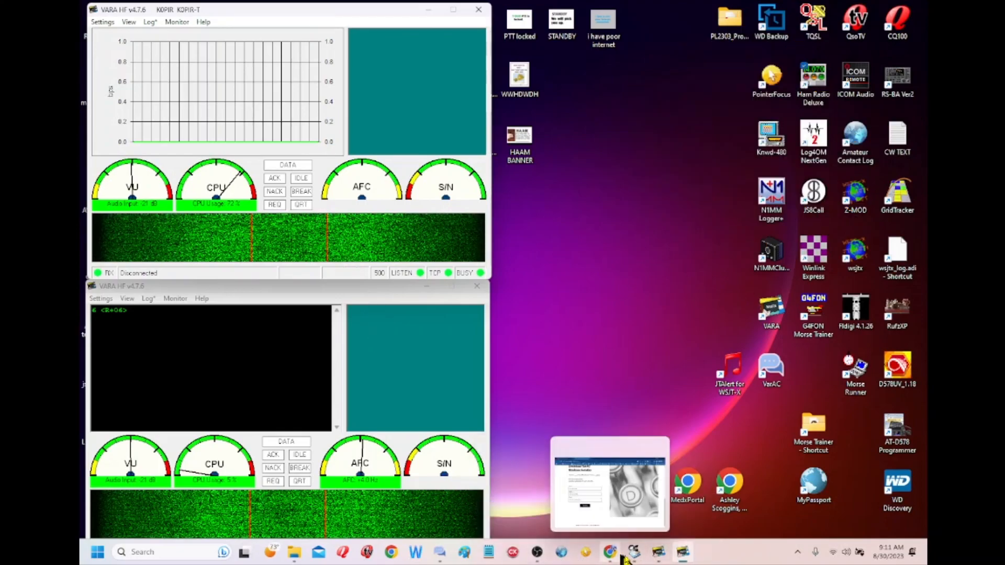
pyautogui.click(440, 558)
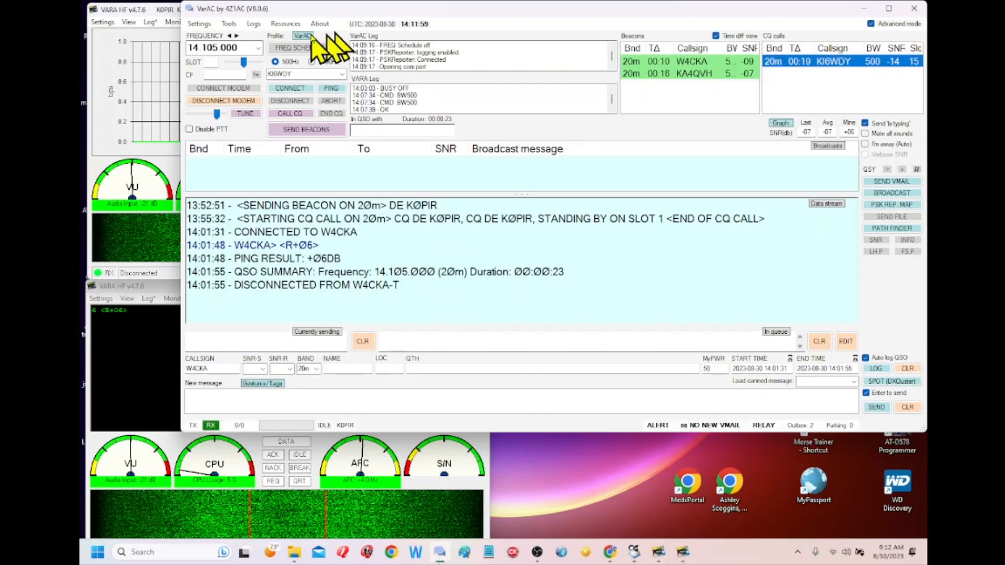
# - Open the RIG control and VARA configurations and try the frequency control test for 7105000 in USB-D
pyautogui.click(208, 26)
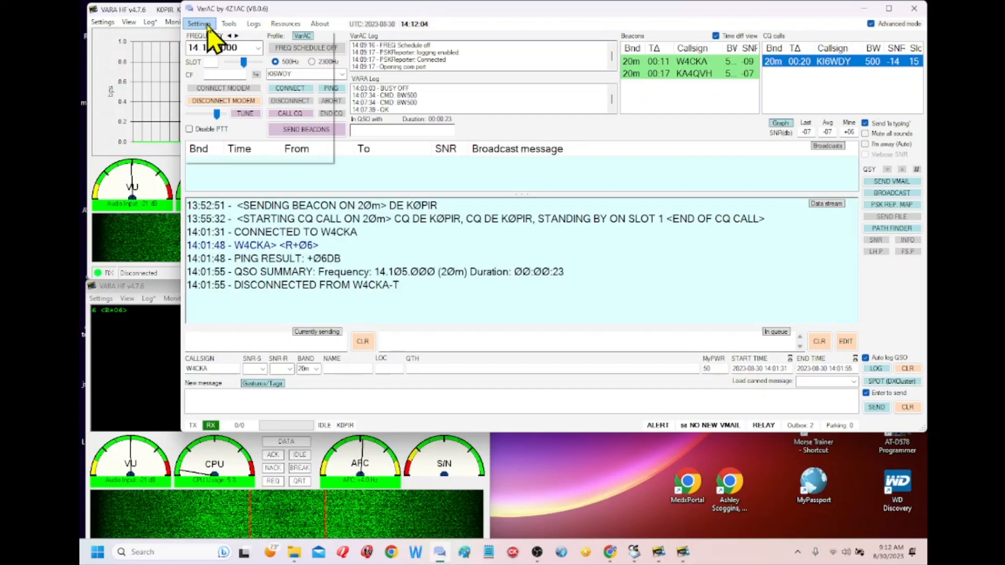
pyautogui.click(212, 36)
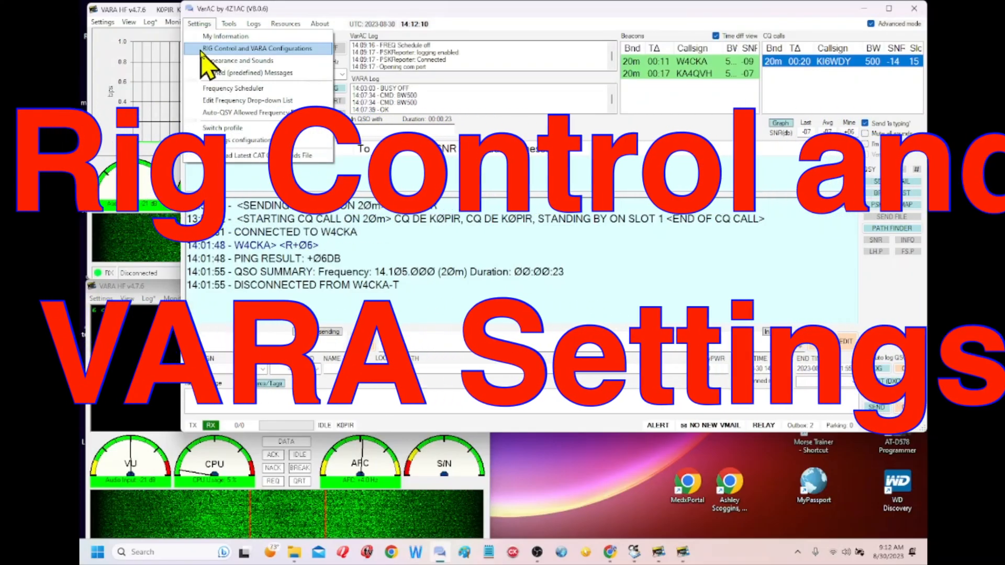
pyautogui.click(201, 50)
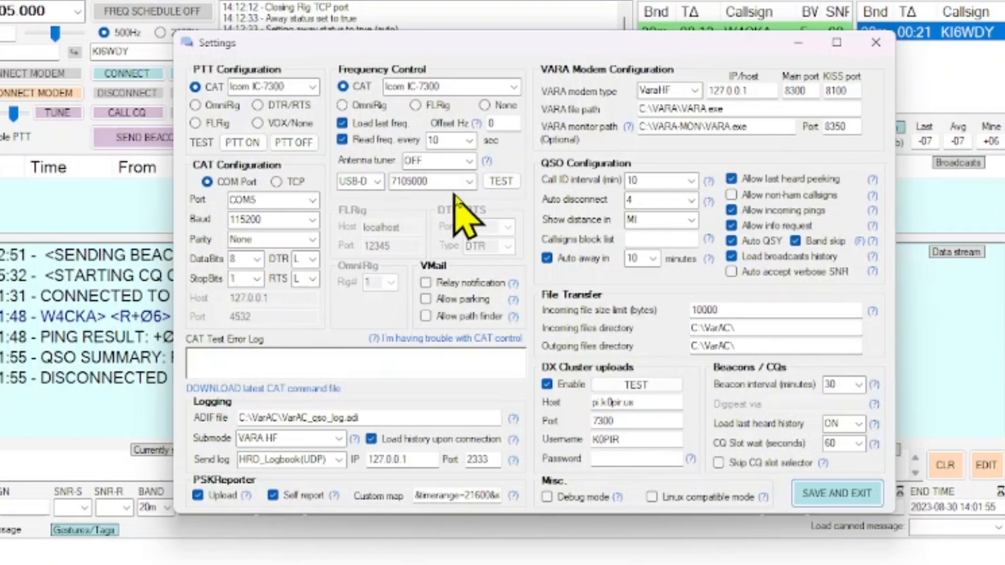
pyautogui.click(492, 187)
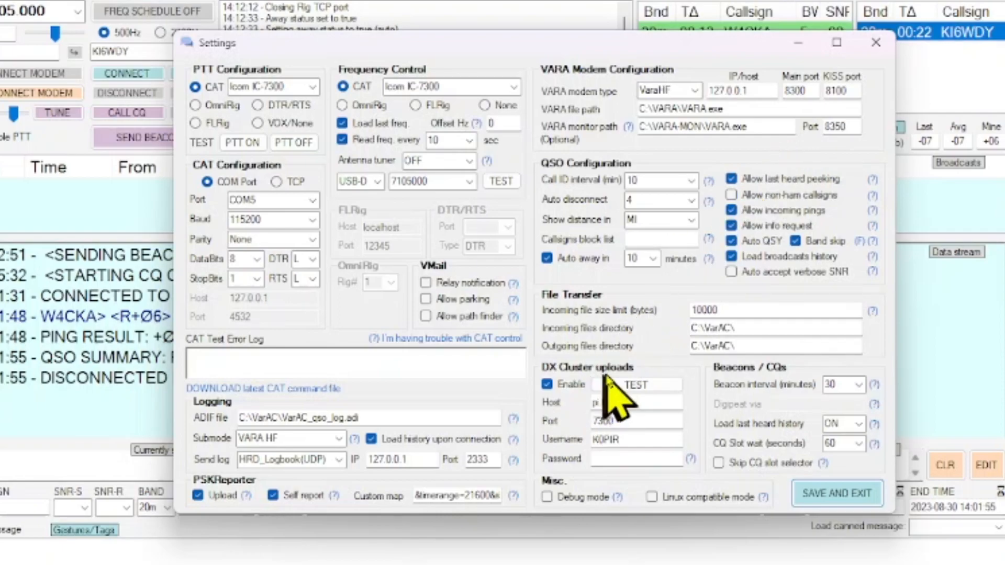
# - Disable DX Cluster uploads, test CAT frequency control at 7105000 in USB-D, and save the settings
pyautogui.click(547, 386)
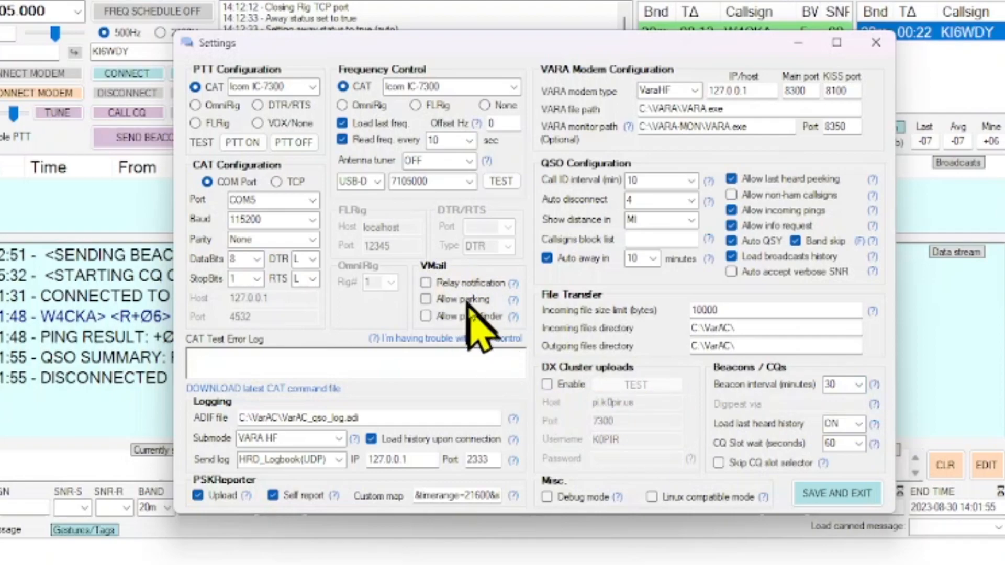
pyautogui.click(500, 181)
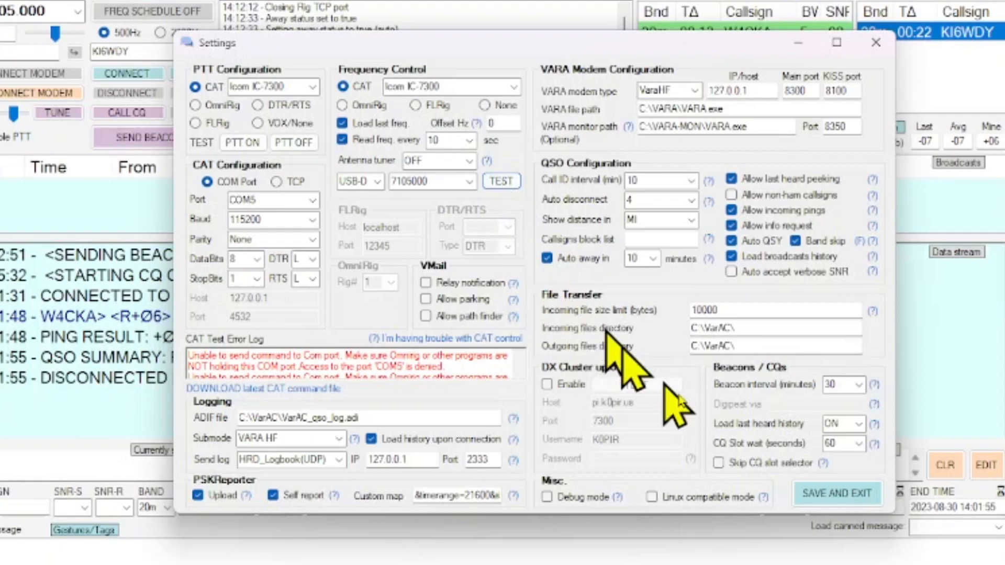
pyautogui.click(844, 495)
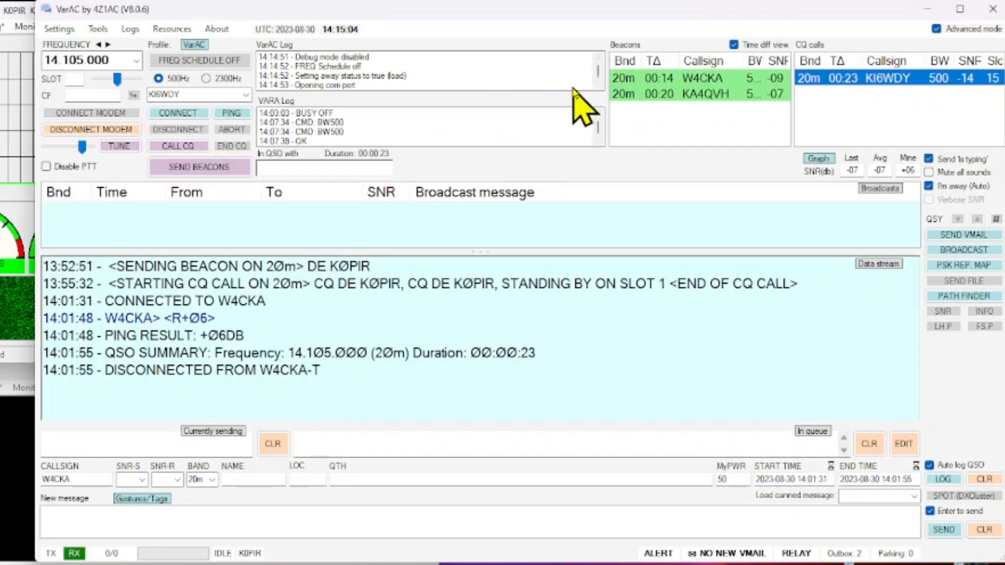
# - Send a beacon on 20m and ping the most recently heard station in the beacons list for a signal report
pyautogui.click(195, 173)
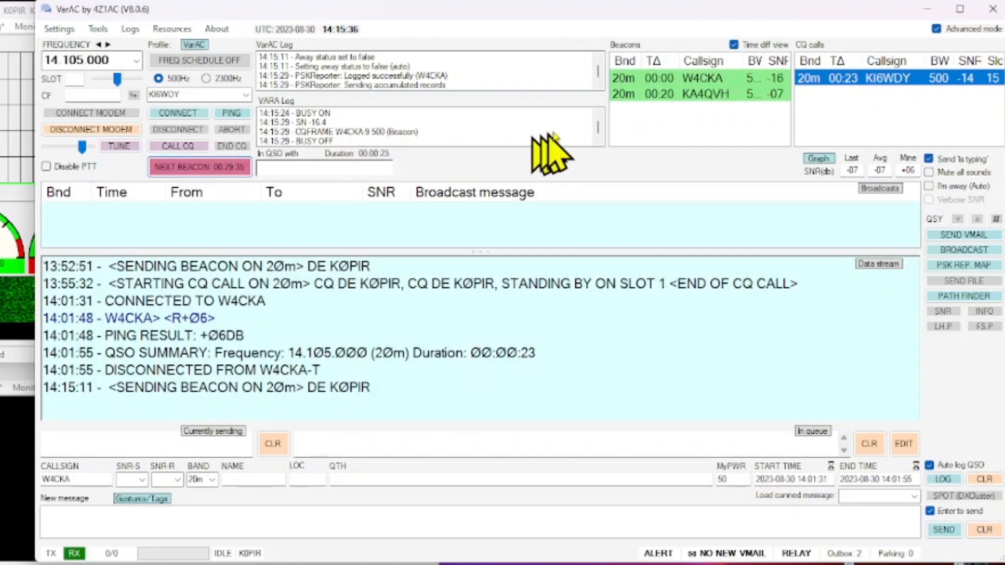
pyautogui.click(692, 79)
pyautogui.rightClick(692, 78)
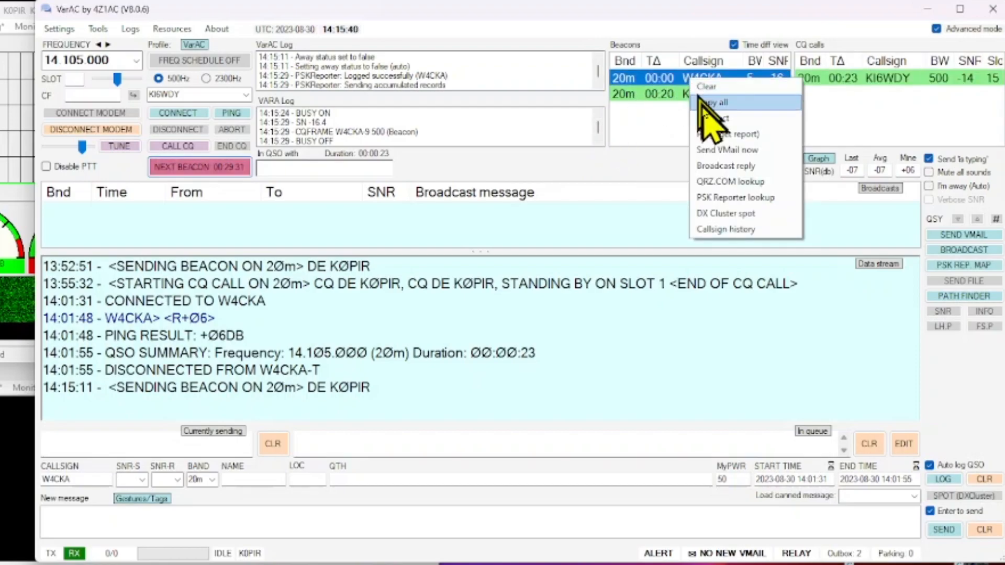
pyautogui.click(718, 134)
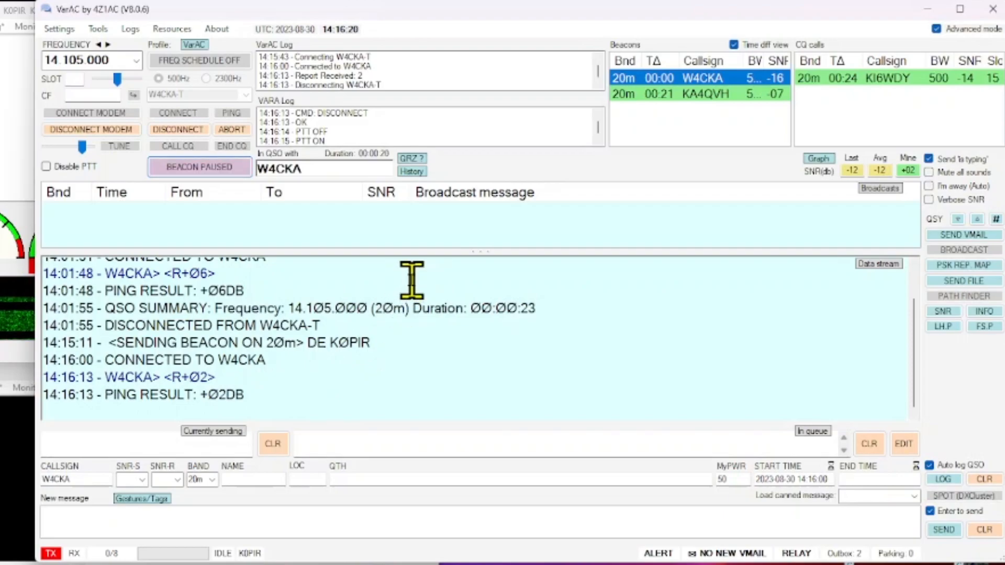
# - In the RIG control and VARA configurations, set log sending to HRD_Logbook(UDP) and save the settings
pyautogui.click(59, 29)
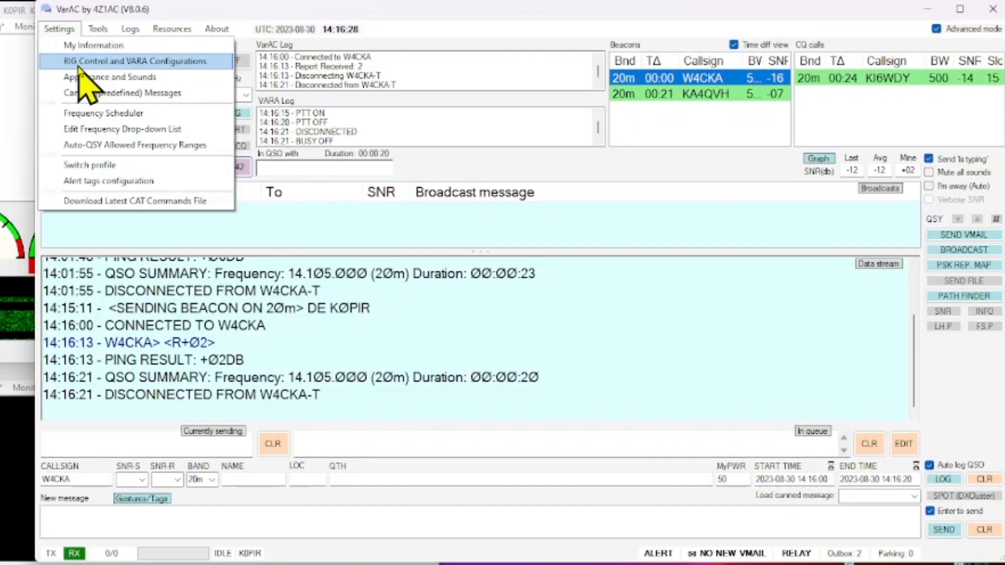
pyautogui.click(79, 63)
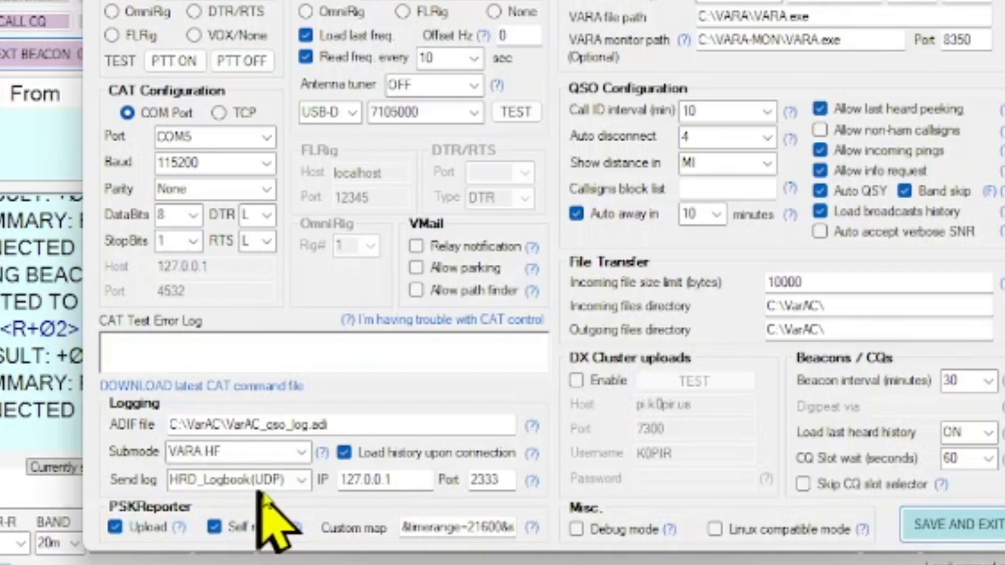
pyautogui.click(301, 486)
pyautogui.click(301, 485)
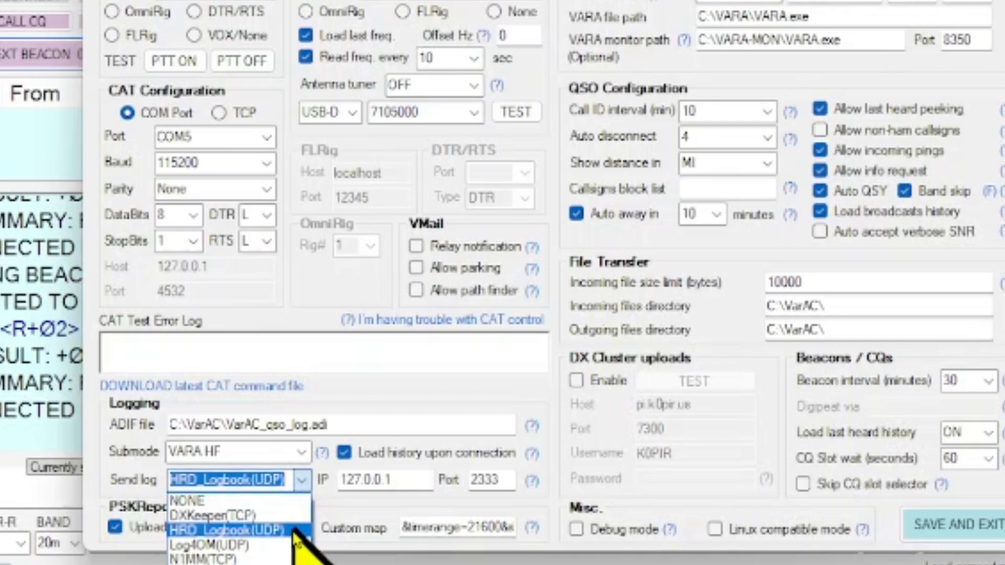
pyautogui.click(293, 531)
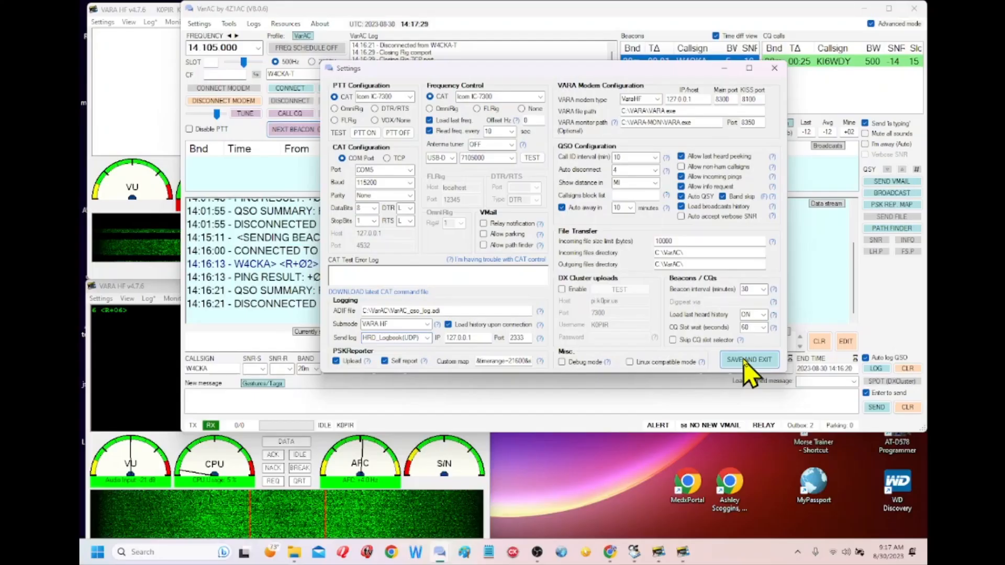
pyautogui.click(949, 525)
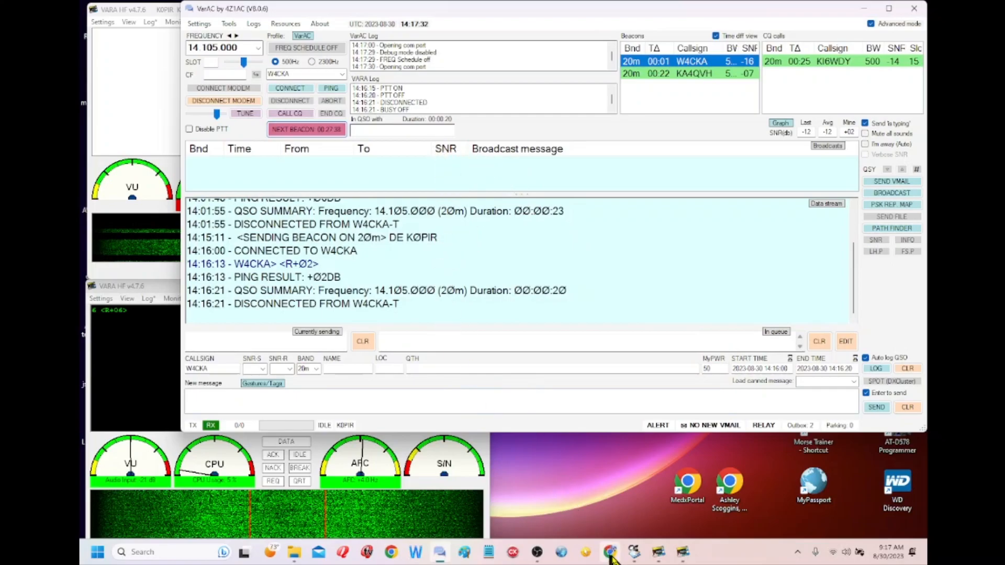
# - Switch to HRD Logbook and open its QSO Forwarding configuration
pyautogui.moveTo(635, 555)
pyautogui.click(634, 554)
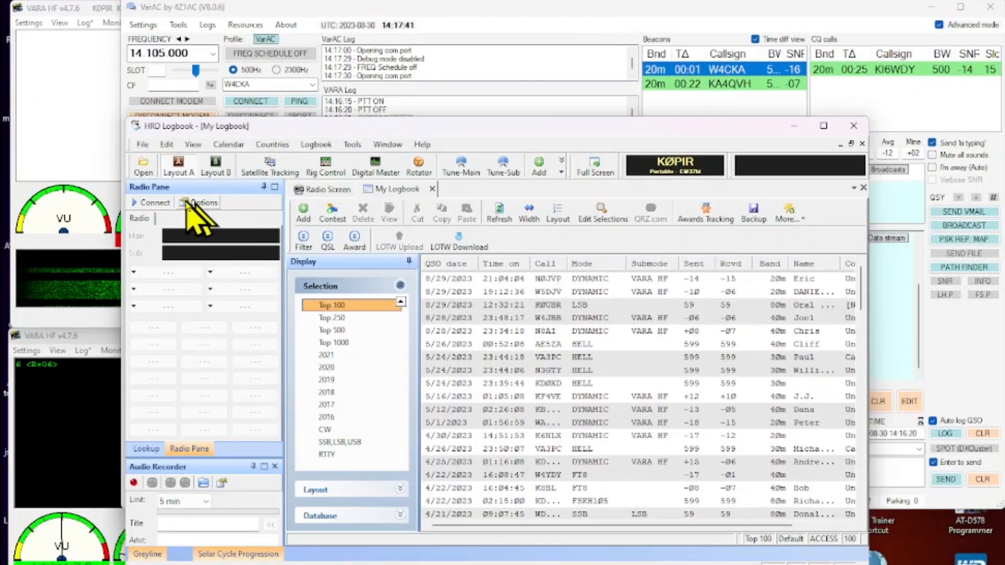
pyautogui.click(159, 208)
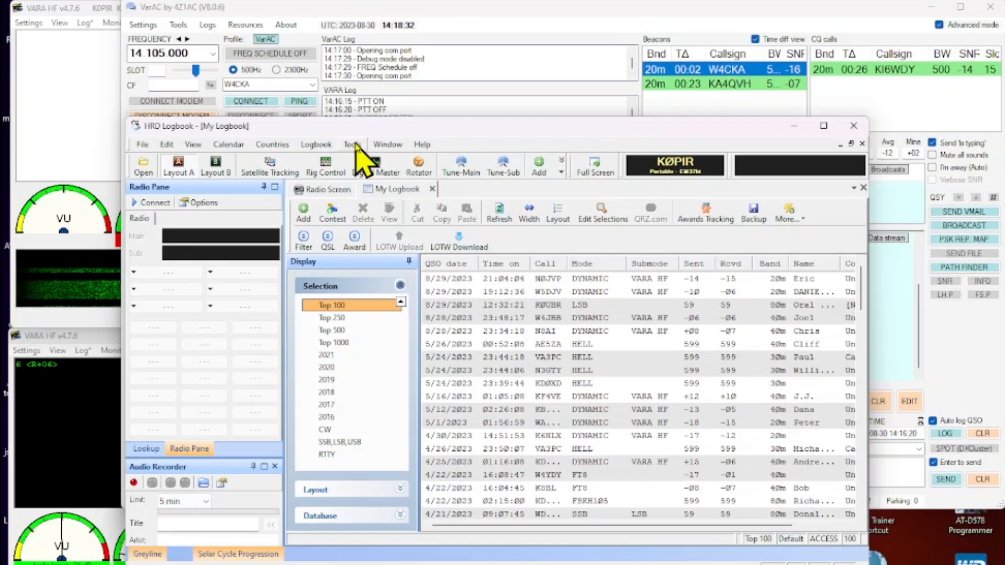
pyautogui.click(353, 145)
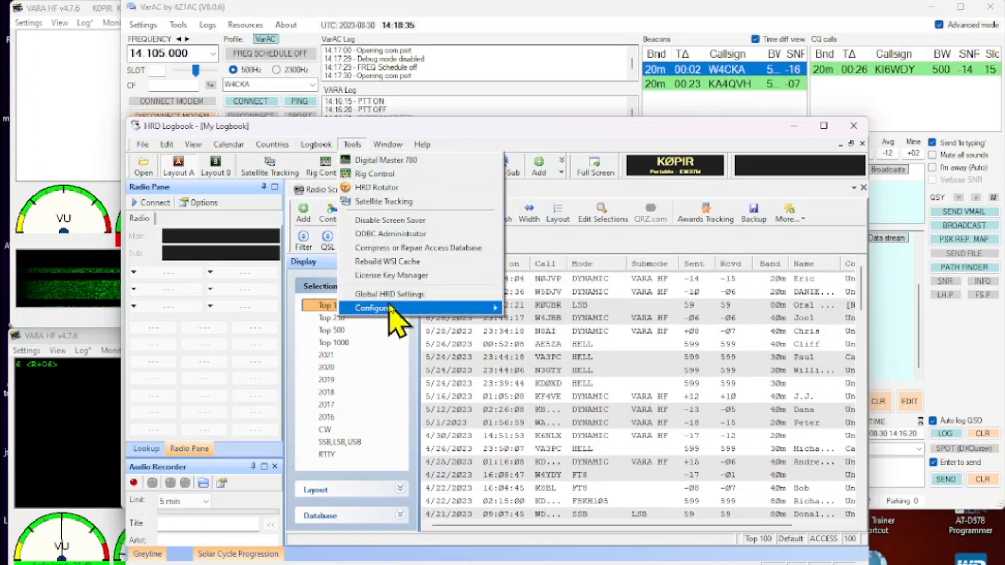
pyautogui.moveTo(391, 309)
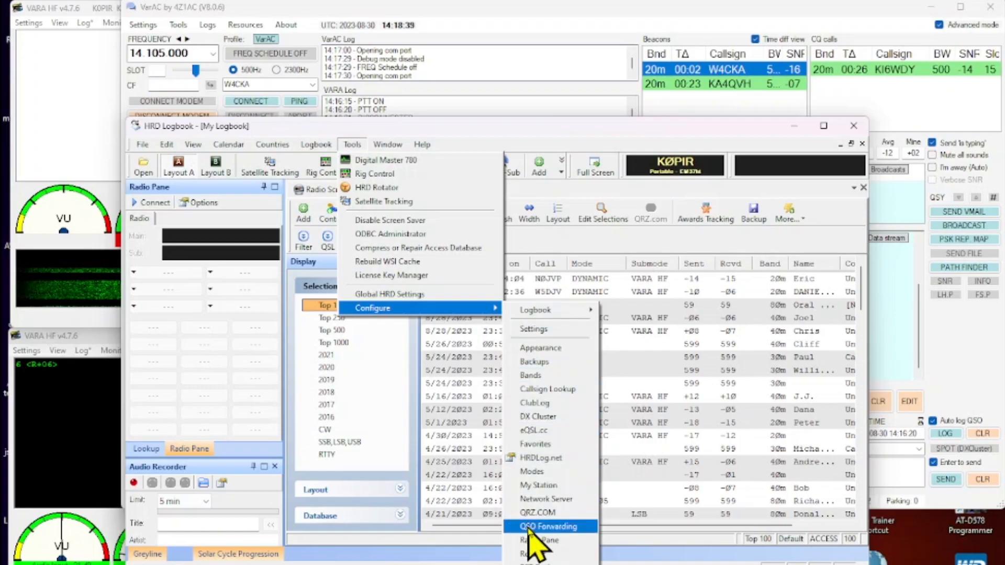
pyautogui.click(528, 528)
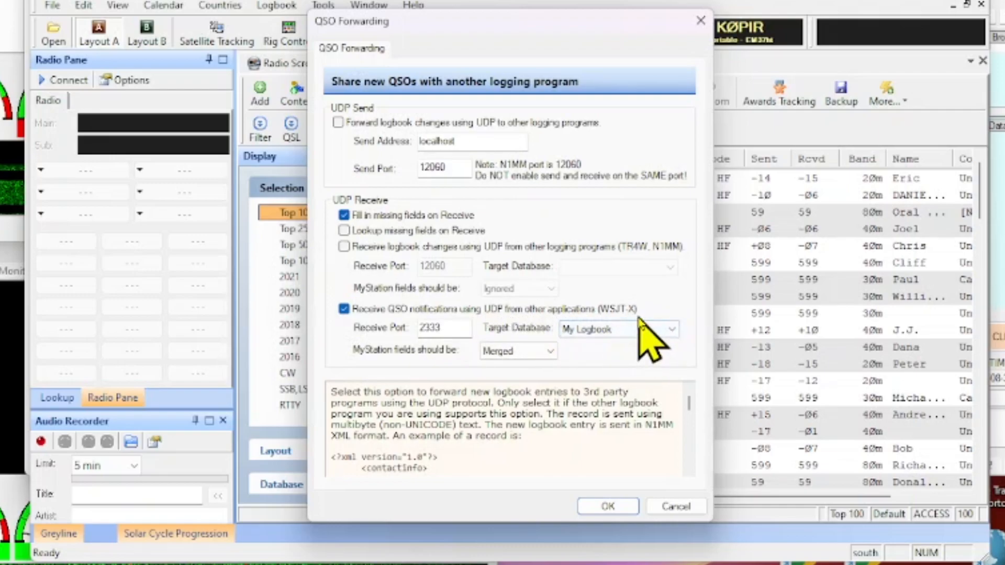
# - Choose Merged for the MyStation fields of received QSO notifications and accept the QSO Forwarding settings
pyautogui.click(343, 214)
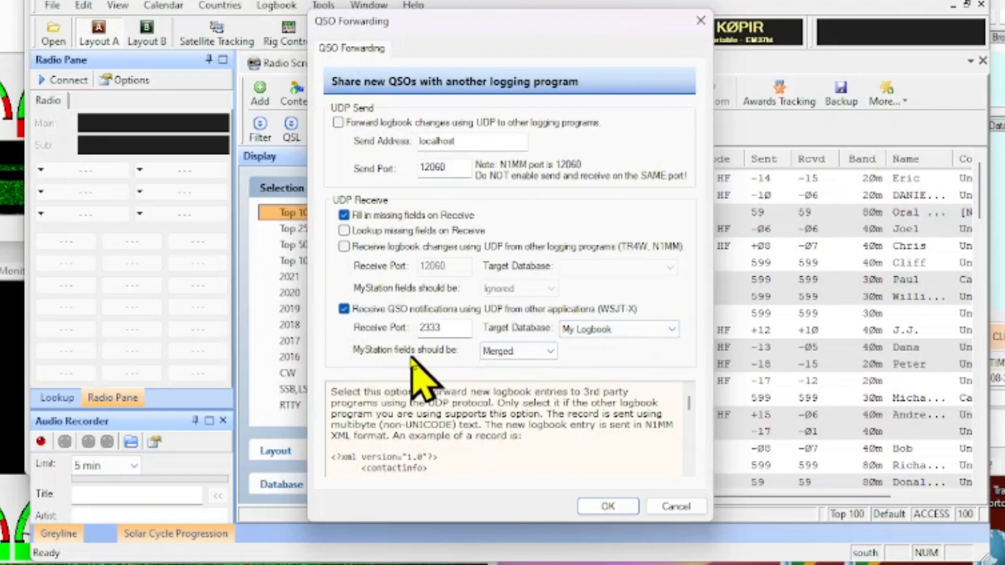
pyautogui.click(549, 352)
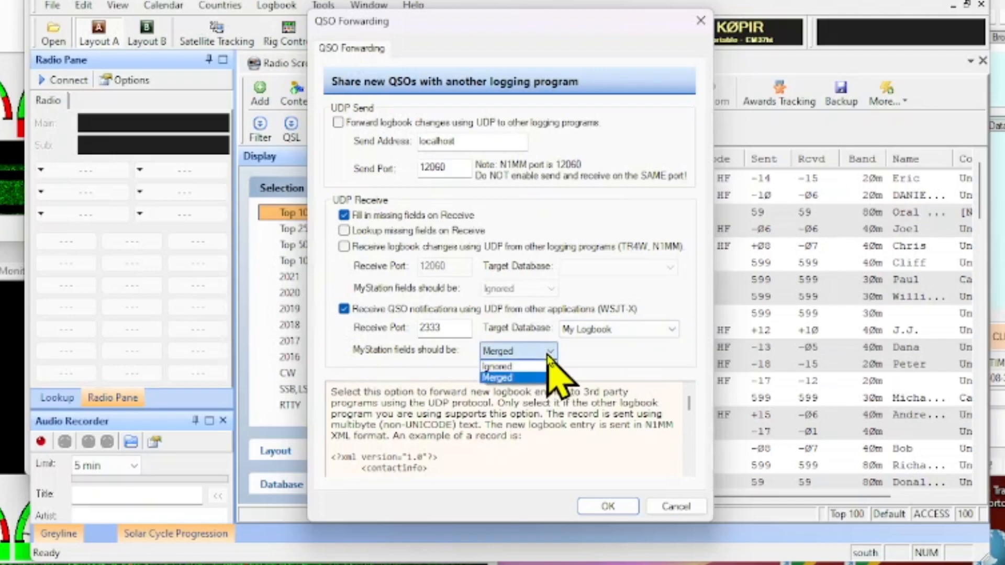
pyautogui.click(486, 377)
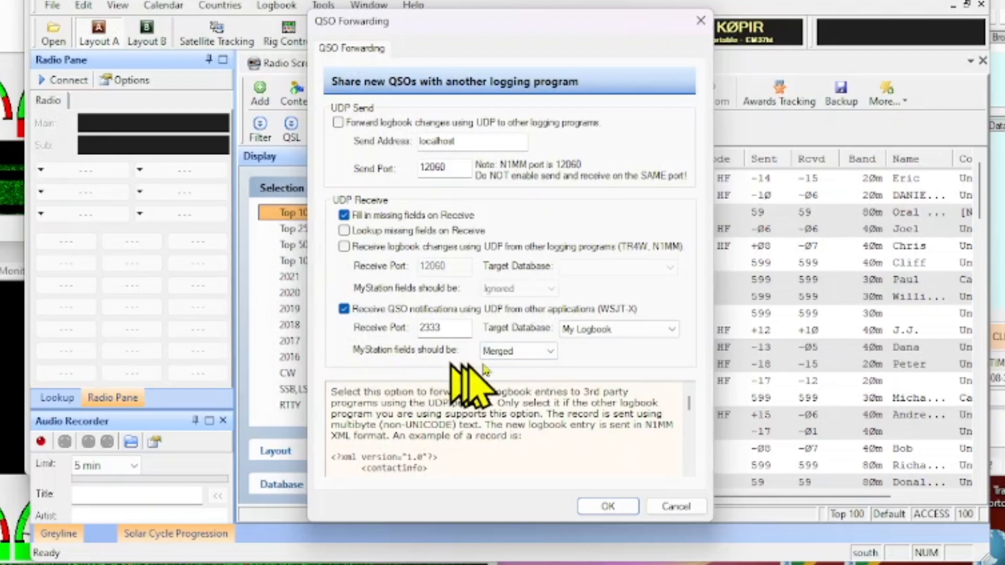
pyautogui.click(608, 507)
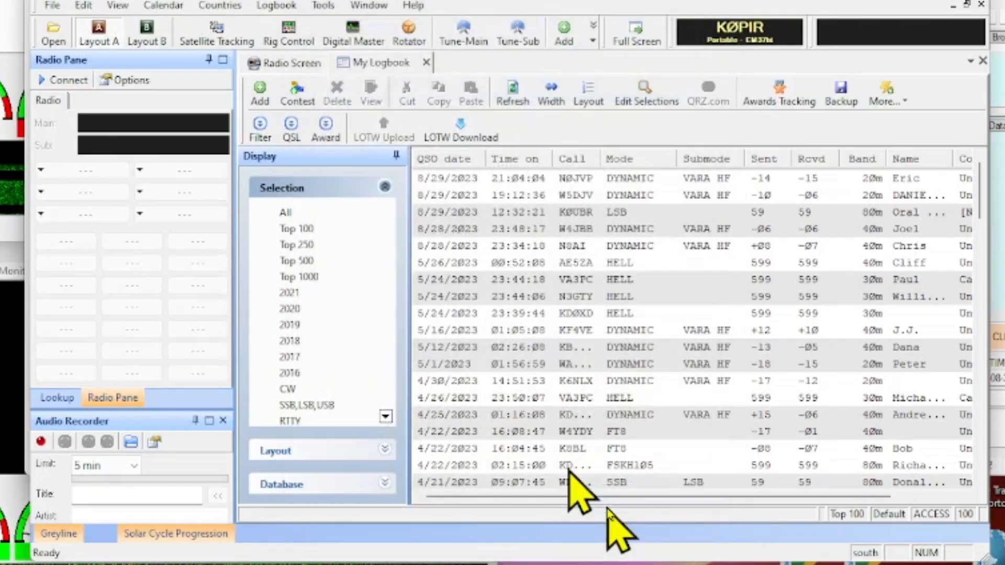
# - View the My Station configuration in HRD Logbook, and minimize the logbook to return to VarAC
pyautogui.click(322, 6)
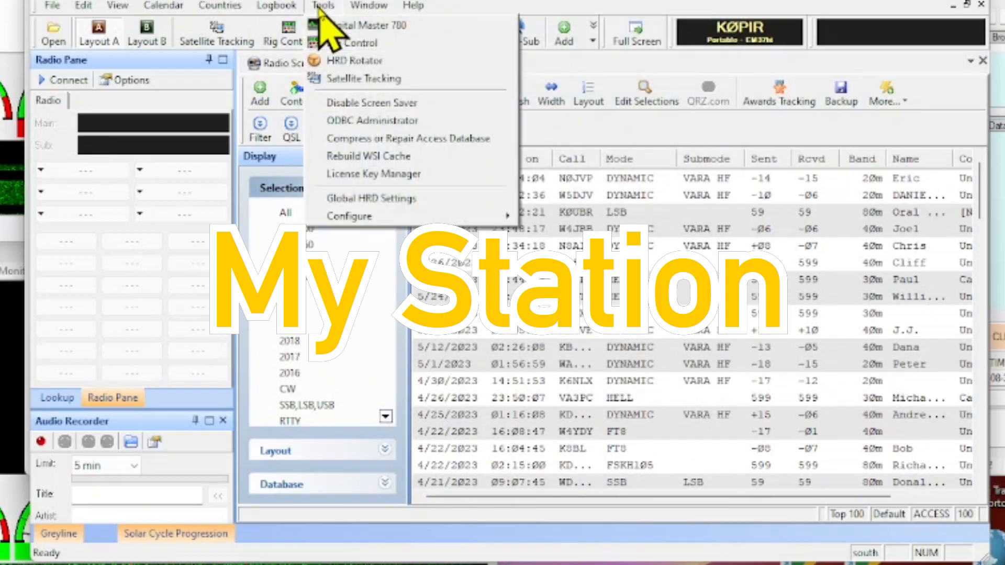
pyautogui.moveTo(331, 219)
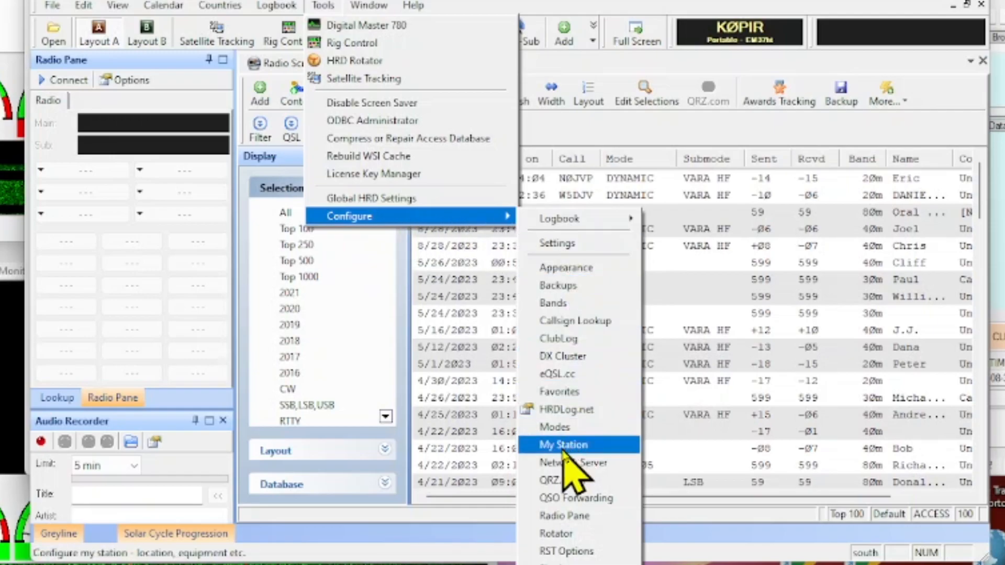
pyautogui.click(572, 471)
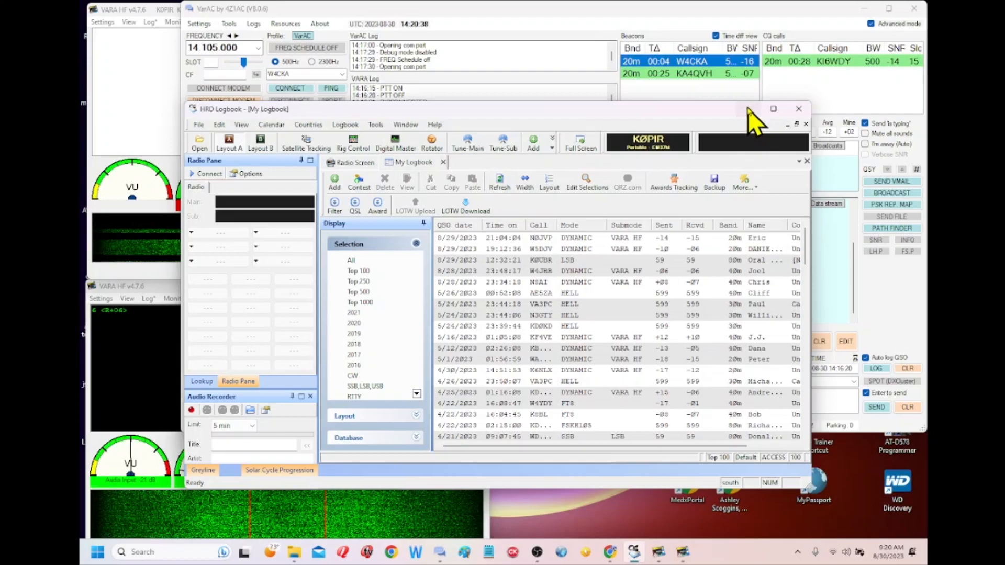
pyautogui.click(748, 108)
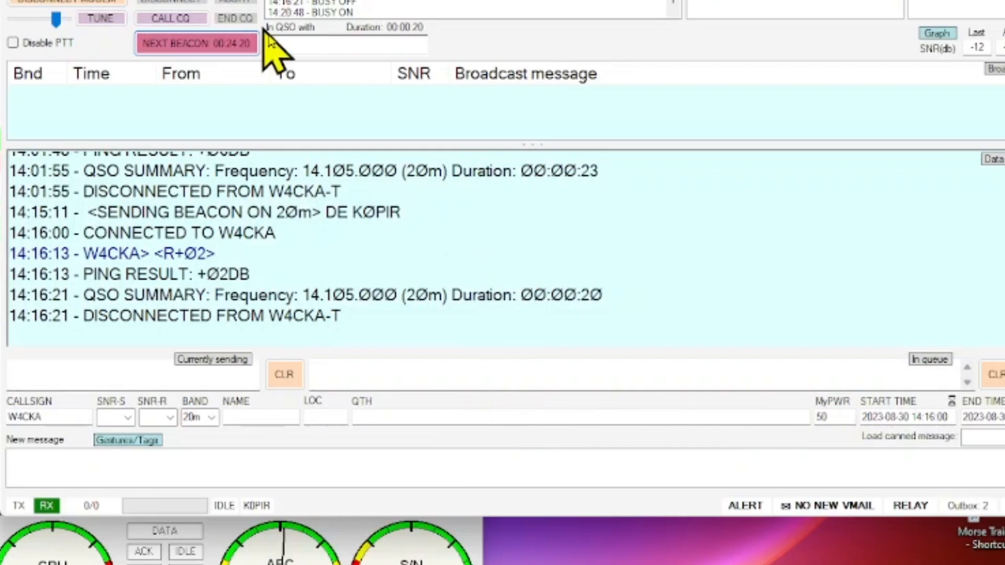
# - Load the predefined Grass theme in the Appearance and Sounds settings and save it
pyautogui.click(205, 25)
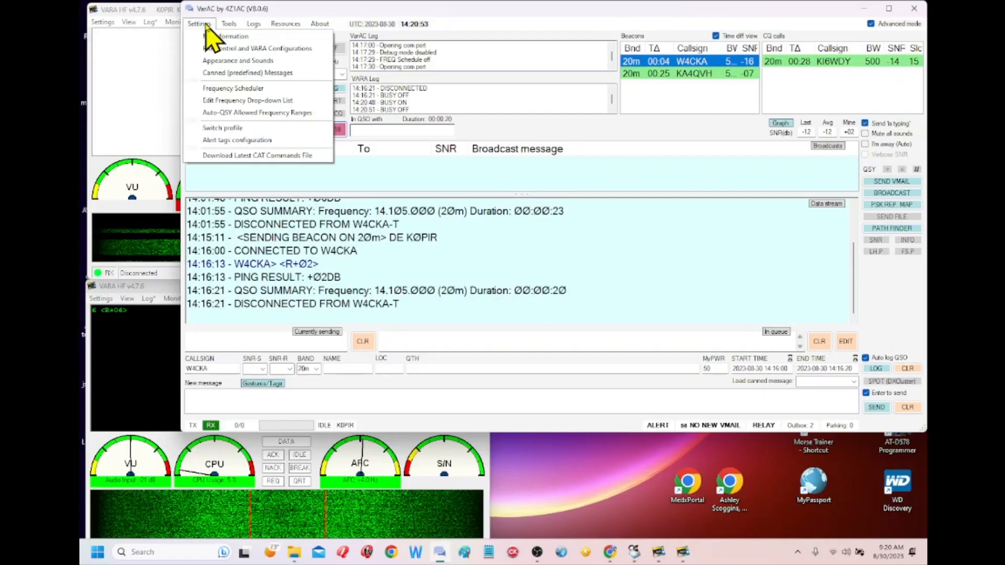
pyautogui.click(208, 62)
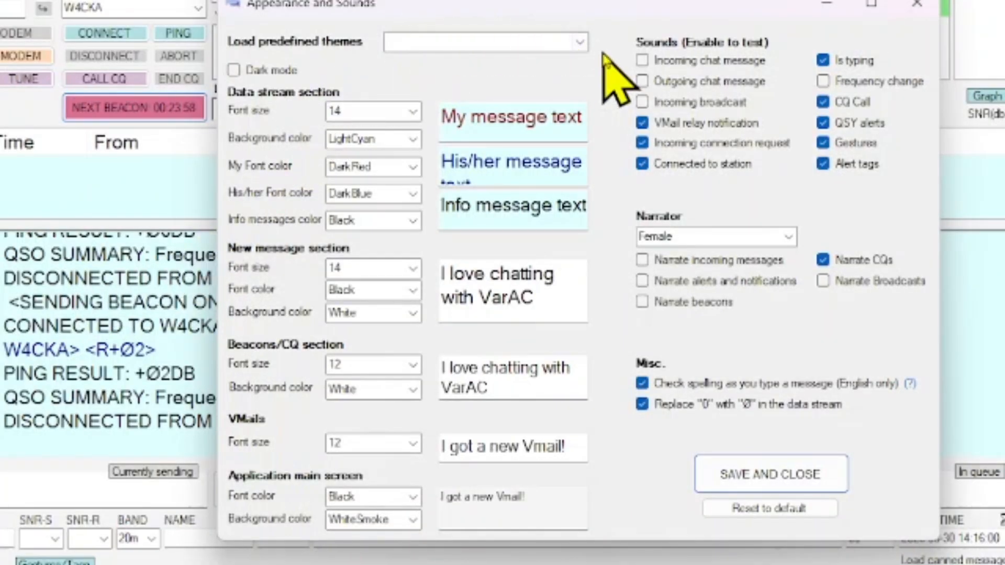
pyautogui.click(579, 42)
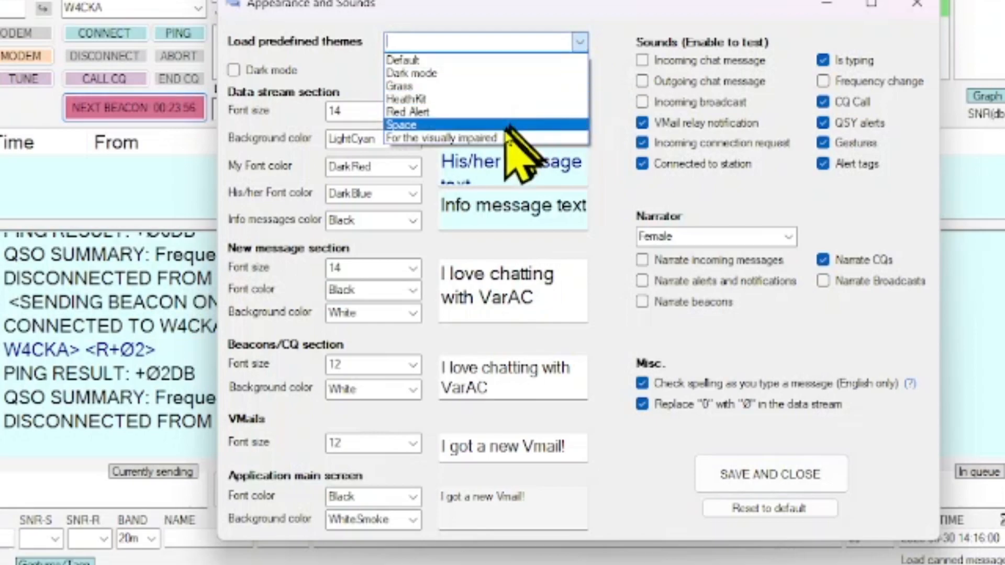
pyautogui.click(452, 138)
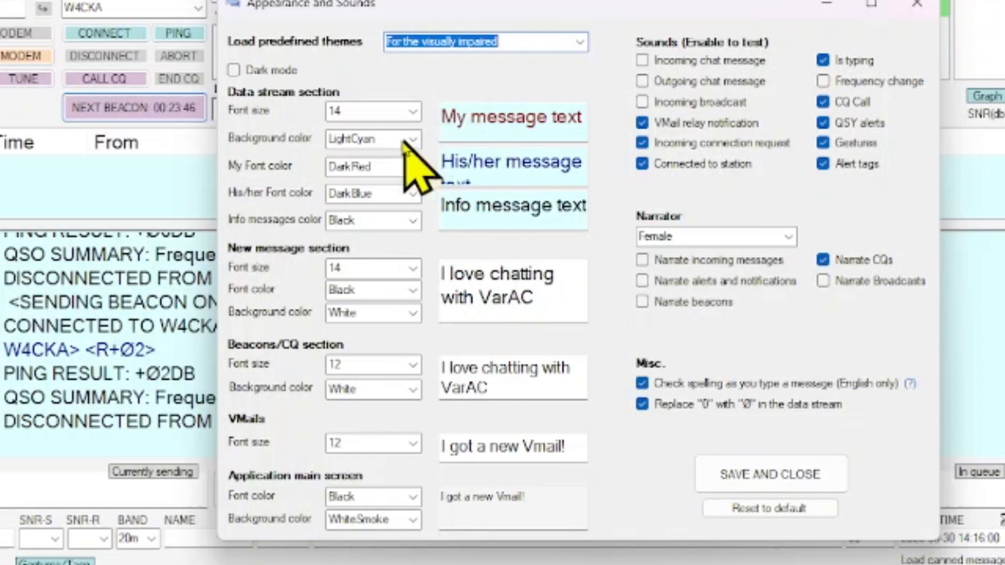
pyautogui.click(578, 42)
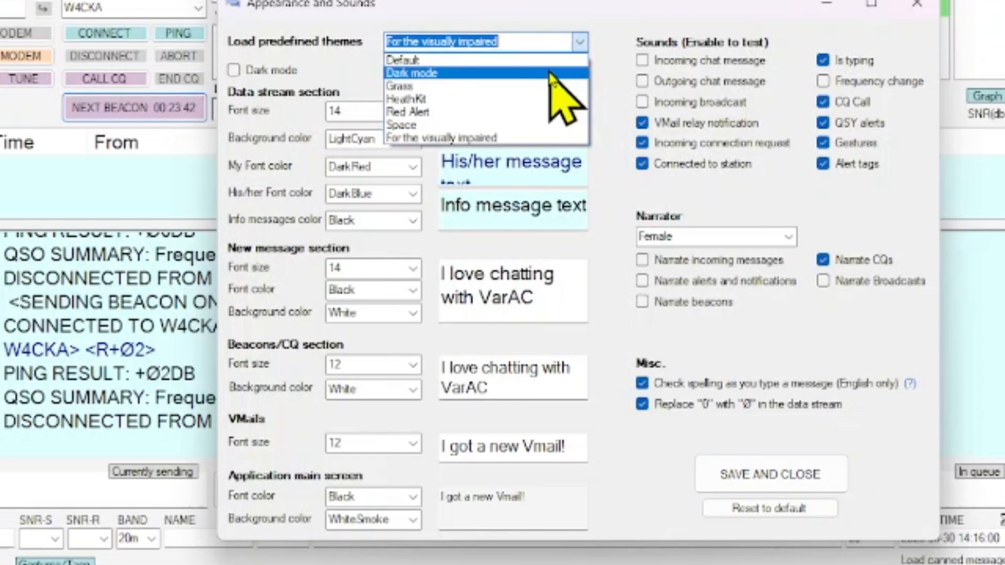
pyautogui.click(544, 90)
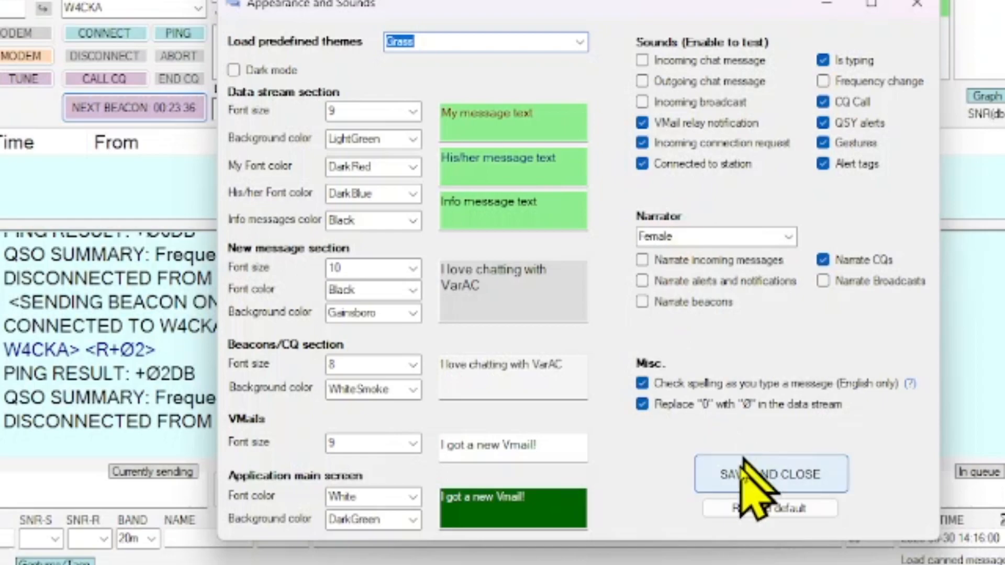
pyautogui.click(743, 475)
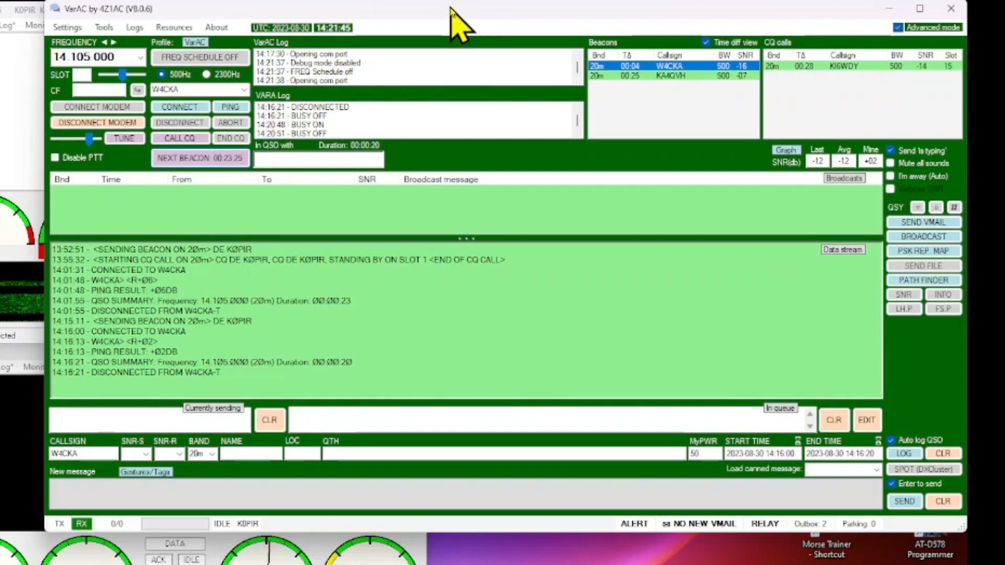
# - Move the VarAC window slightly lower and further left on the desktop
pyautogui.moveTo(450, 7); pyautogui.dragTo(436, 18)
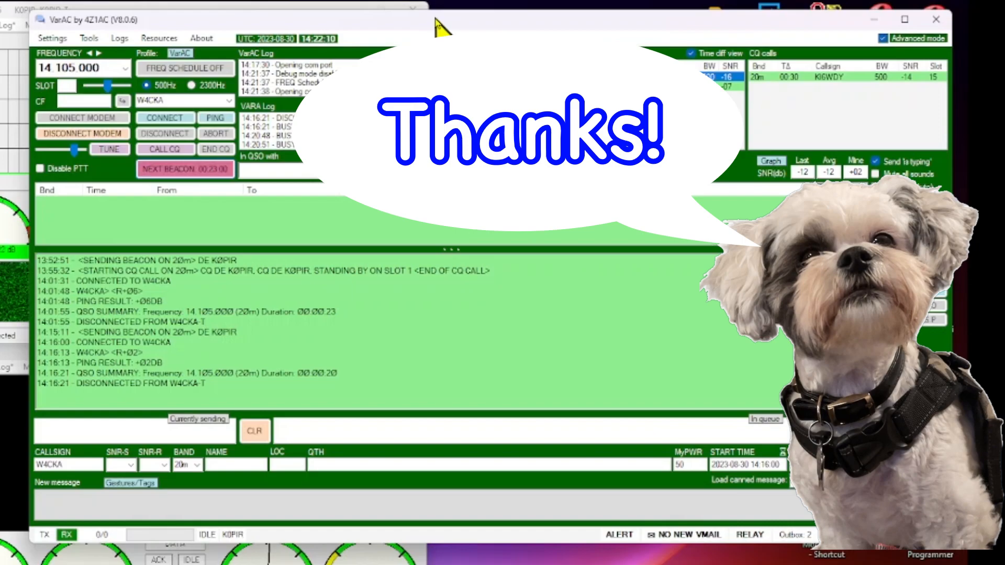
pyautogui.click(53, 39)
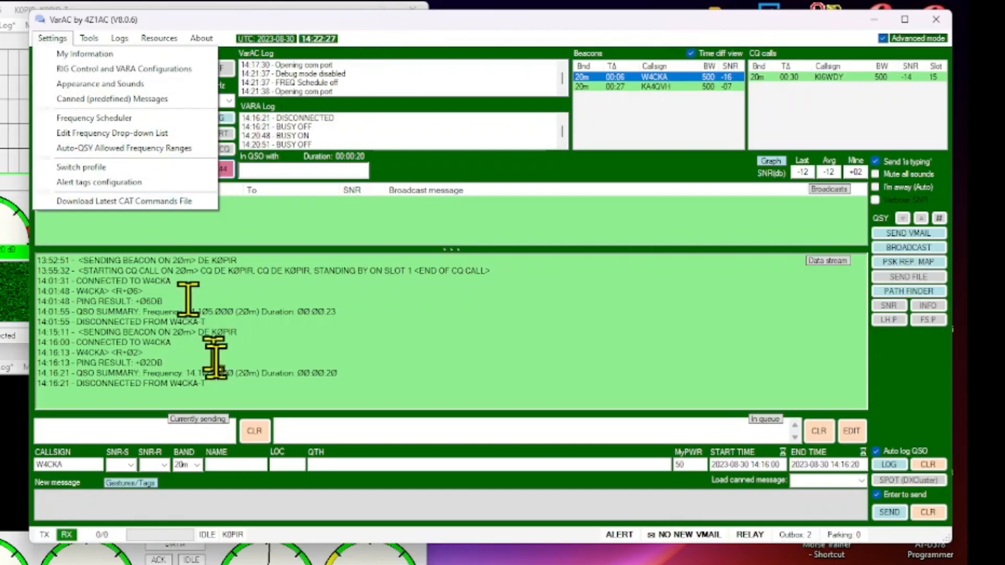
pyautogui.click(506, 21)
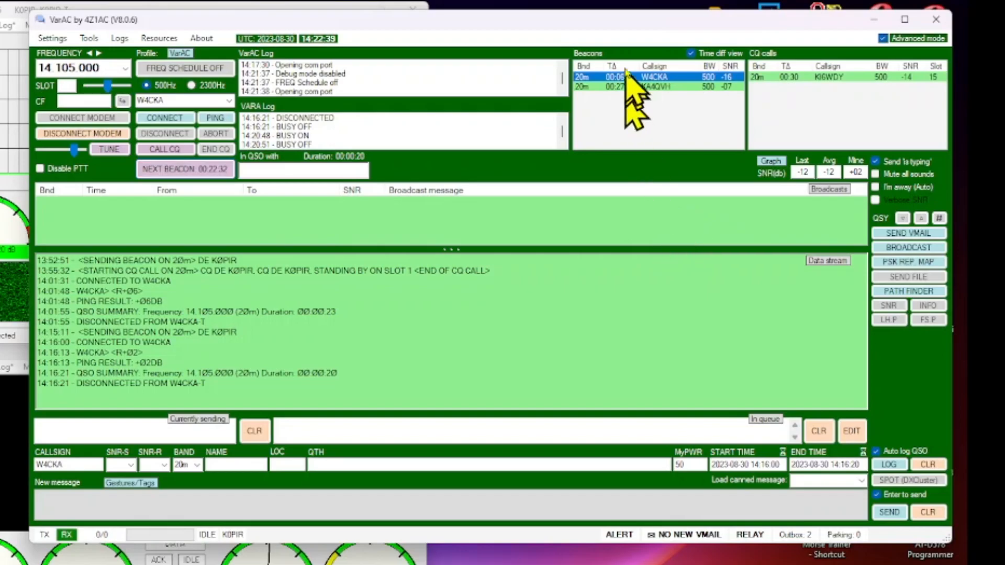
pyautogui.moveTo(632, 21); pyautogui.dragTo(606, 45)
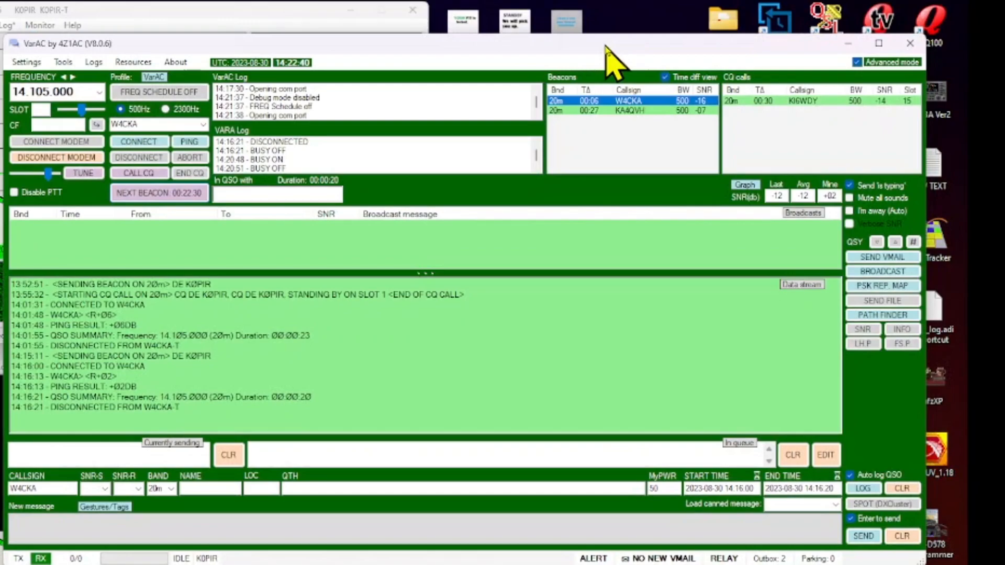